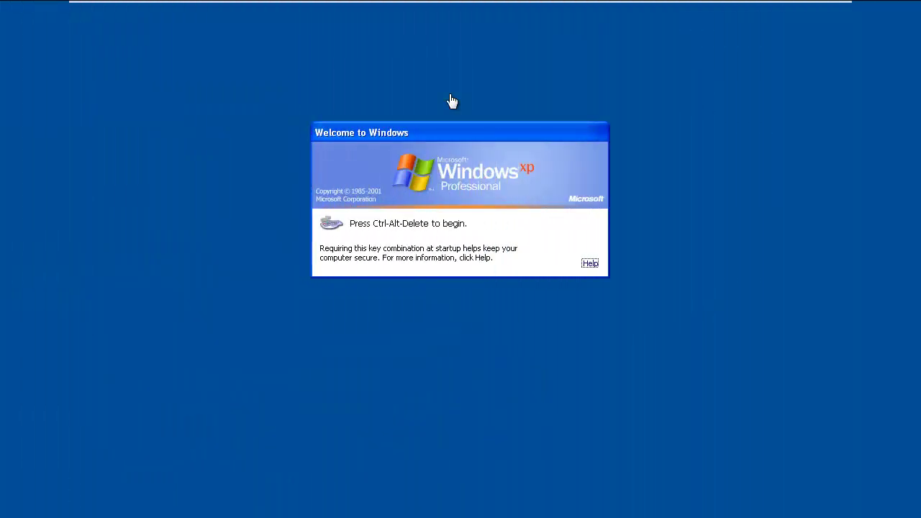
Log on to Windows XP in the DYNAMIC domain with the administrator account password
key("ctrl+alt+Delete")
type("•••••")
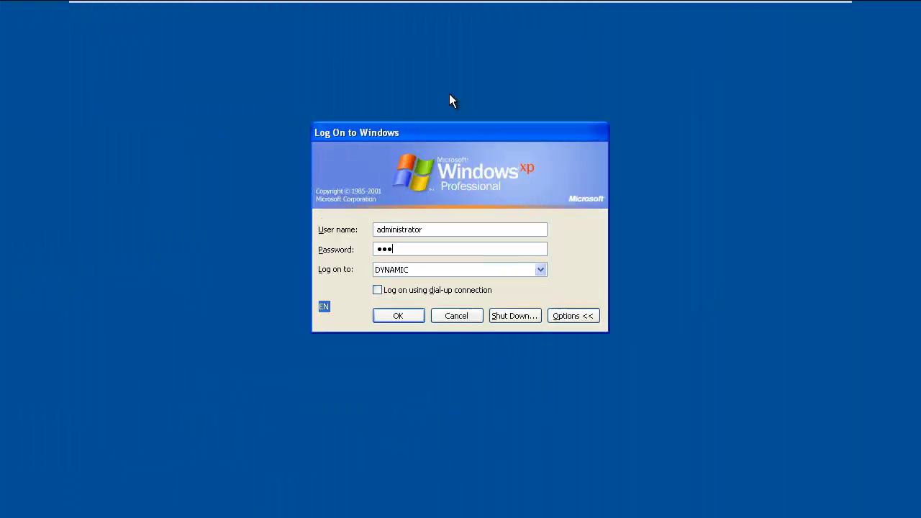
type("•••")
key("Return")
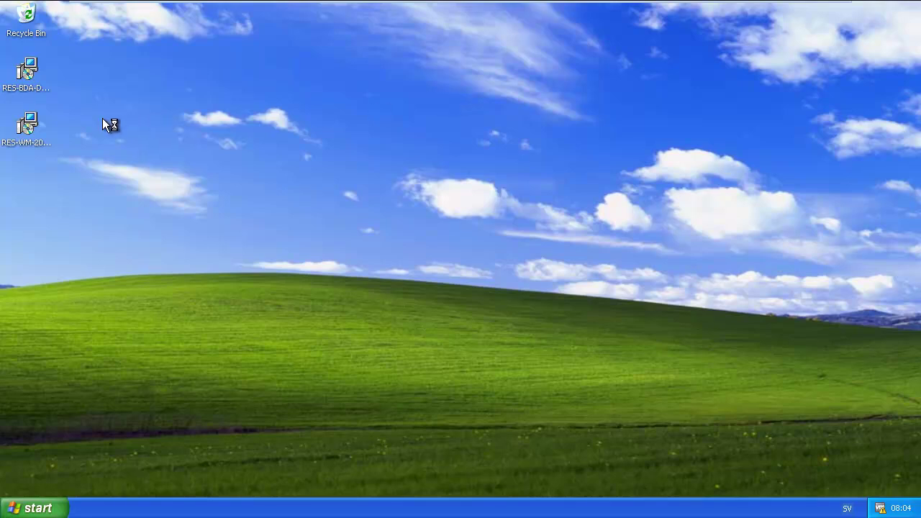
Install RES Workspace Manager 2011 SR2 Express Edition, accepting the licence and keeping the default folder
left_click(28, 128)
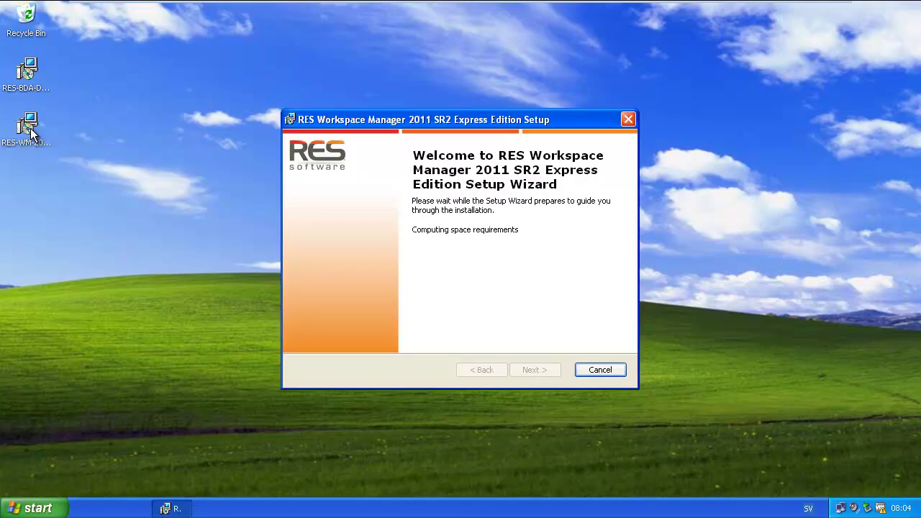
left_click(535, 371)
left_click(468, 318)
left_click(532, 370)
left_click(531, 369)
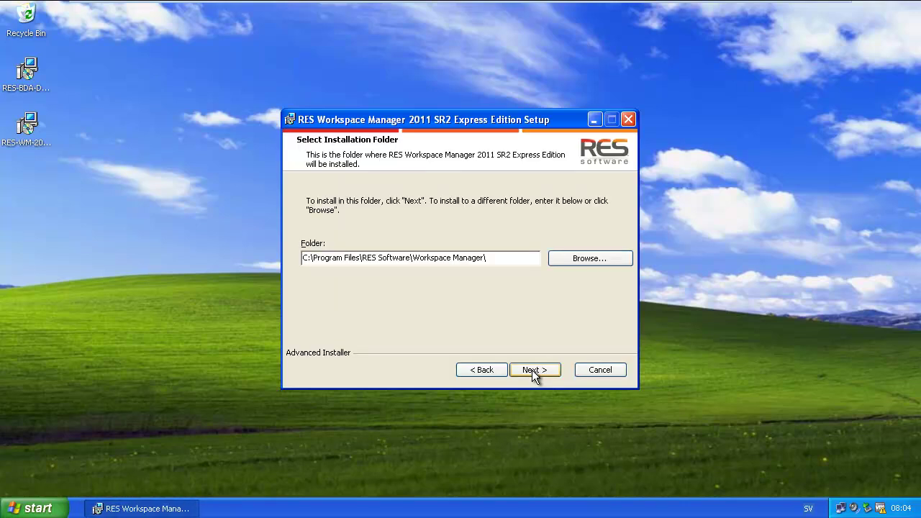
left_click(531, 370)
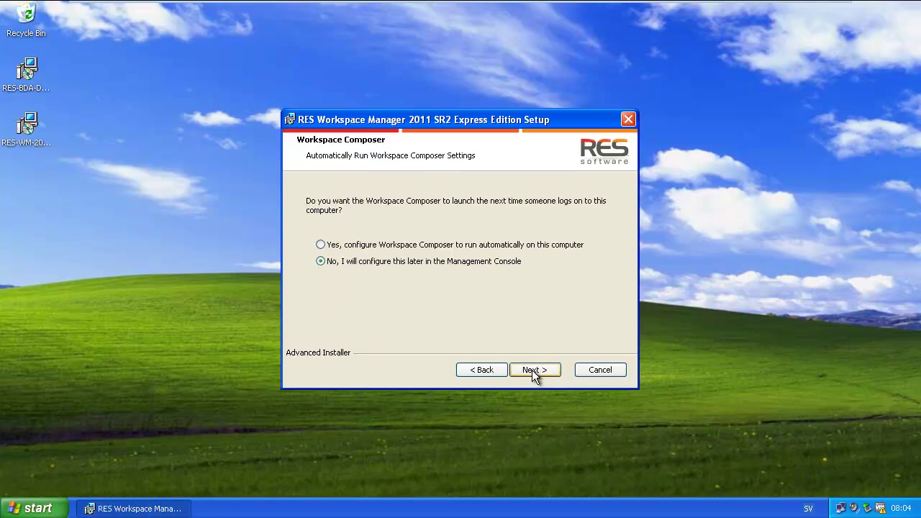
left_click(532, 370)
left_click(532, 370)
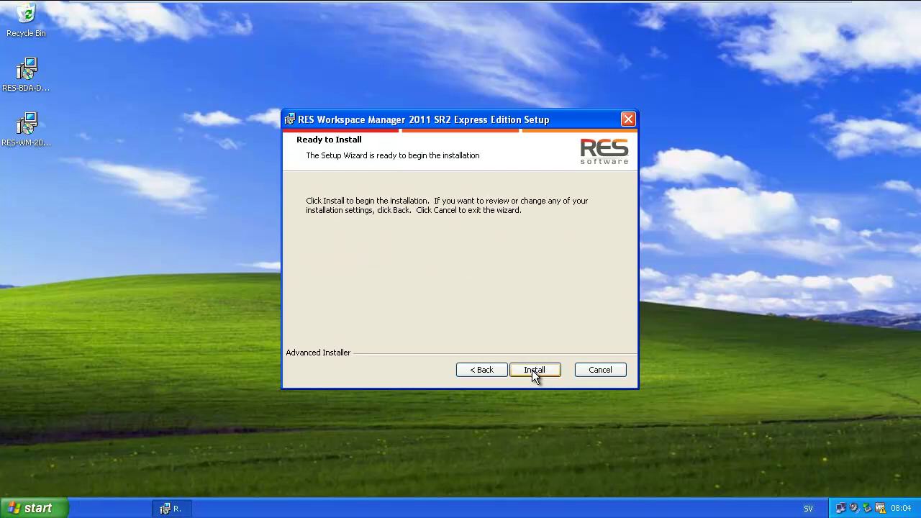
left_click(532, 370)
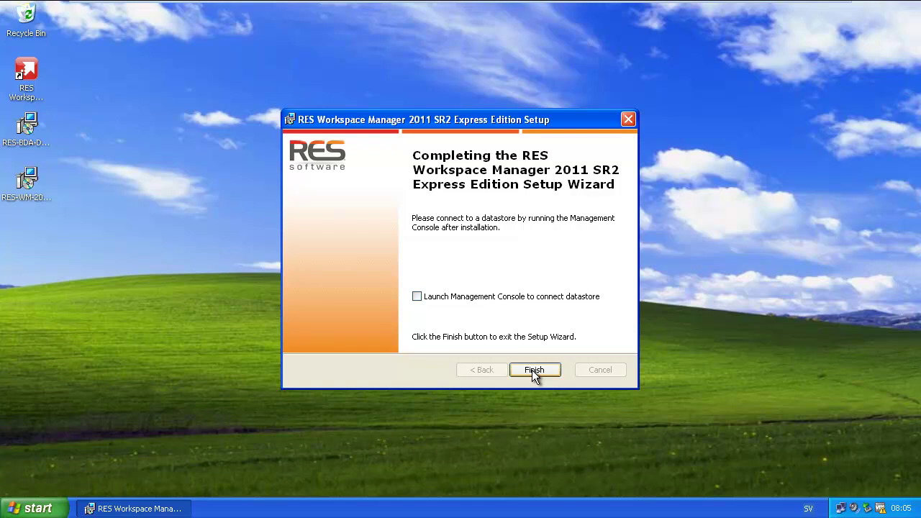
left_click(534, 370)
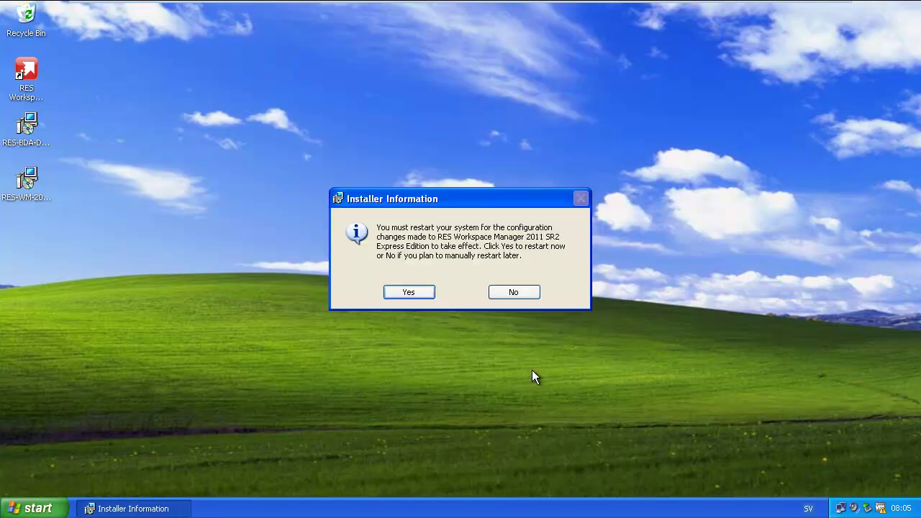
Restart Windows XP, log back on as administrator, and launch the Workspace Manager Console
left_click(414, 291)
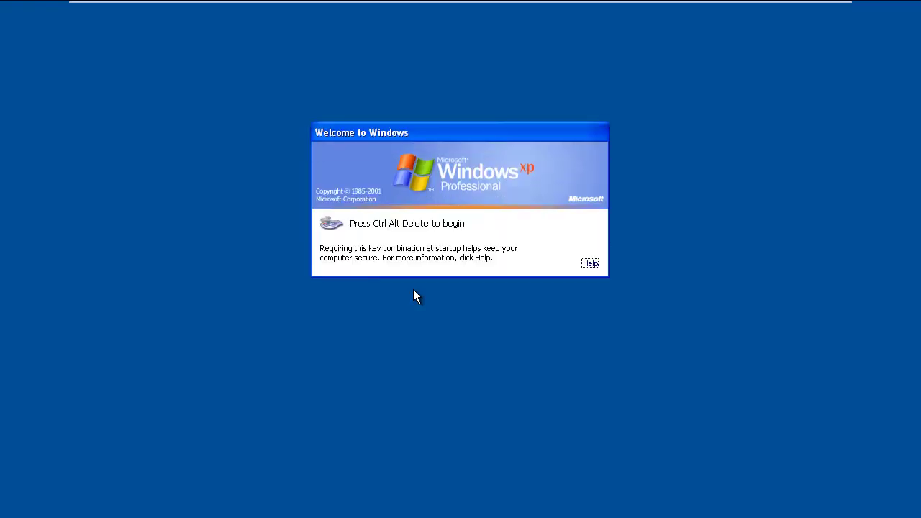
key("ctrl+alt+Delete")
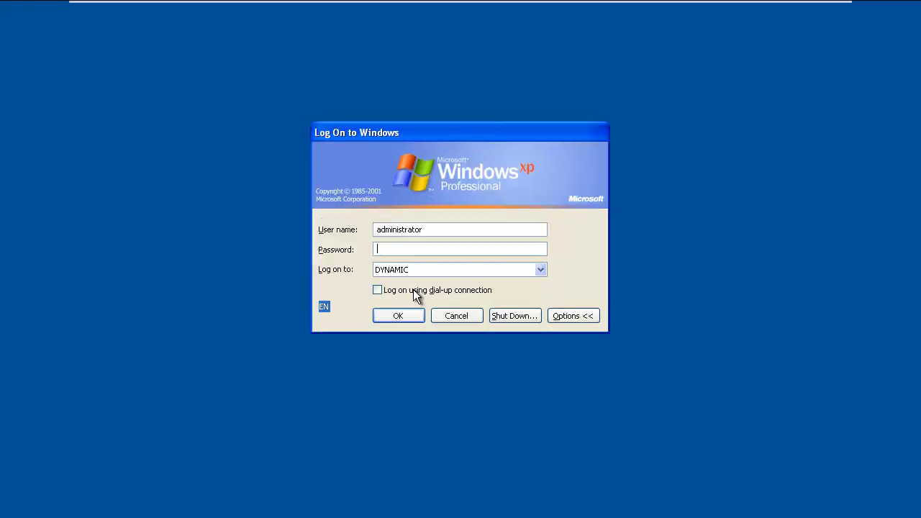
type("********")
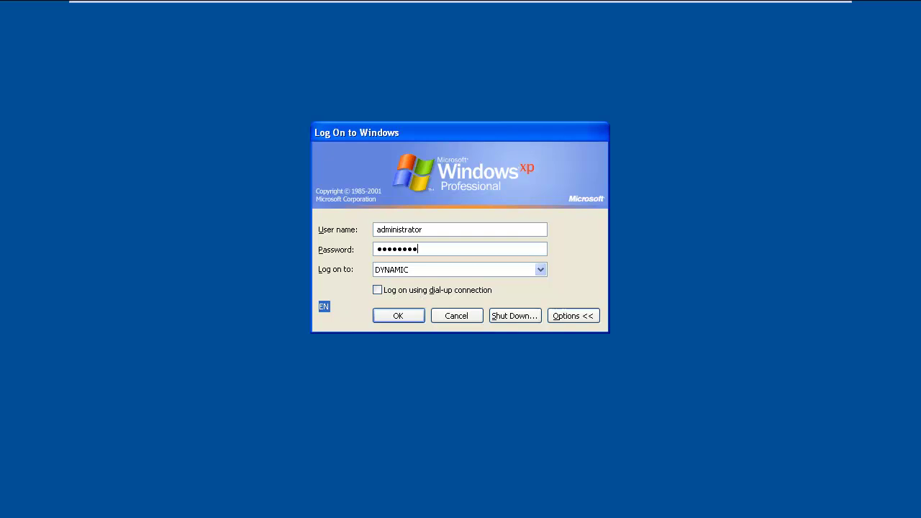
key("Return")
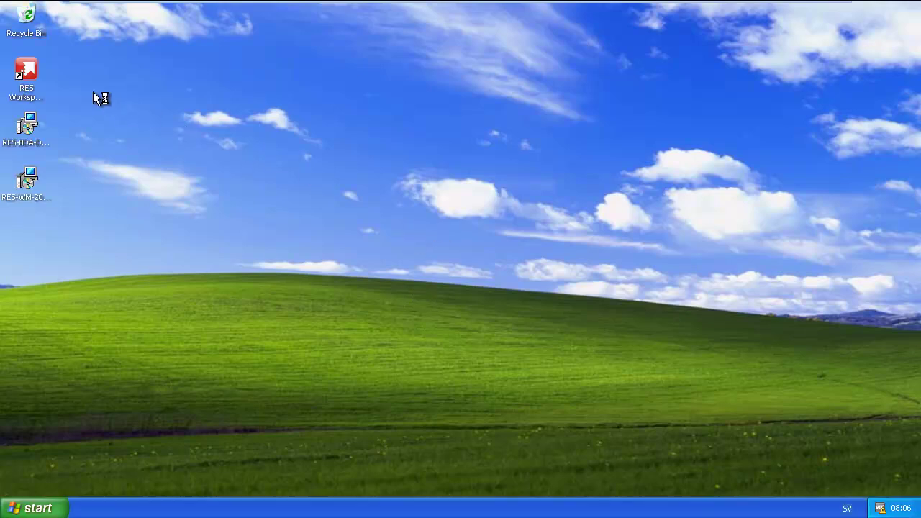
left_click(23, 77)
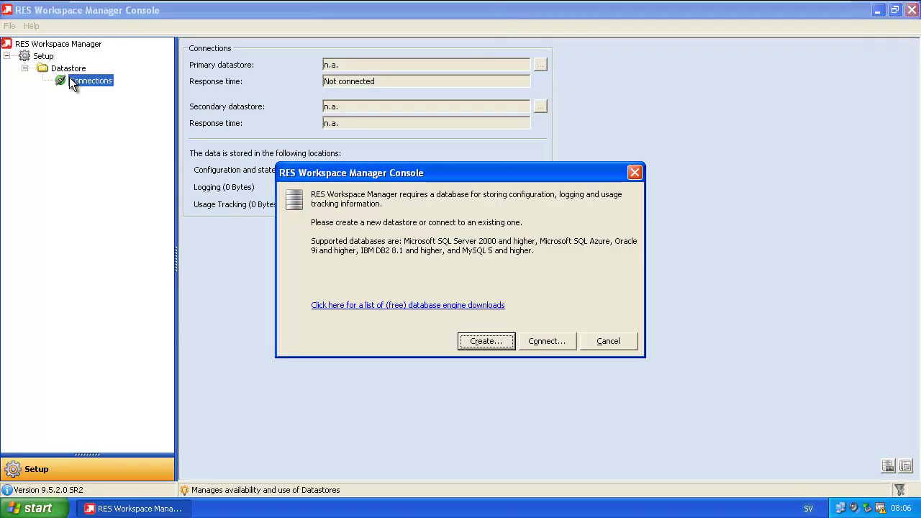
Start a new datastore on SQL server vm-win2008r2 using the sa login password
left_click(503, 337)
left_click(523, 380)
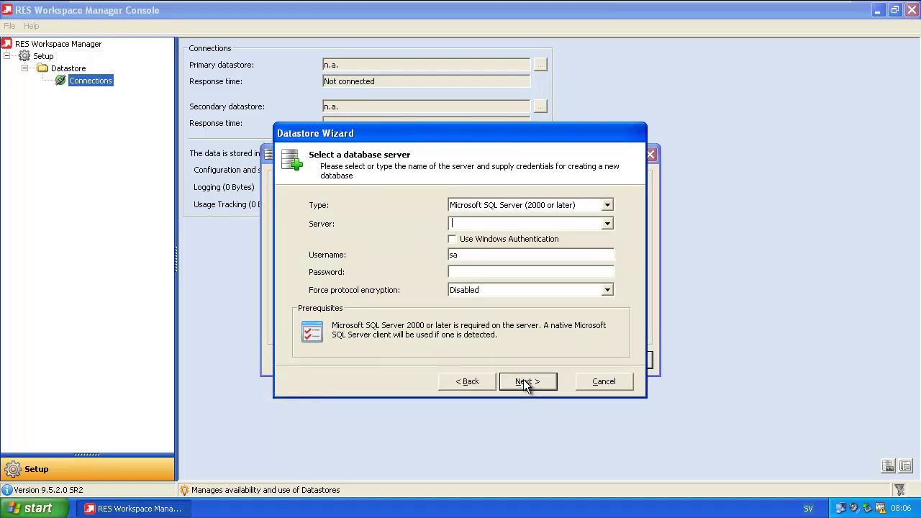
type("vm-win2008r2")
key("Tab")
key("Tab")
key("Tab")
type("*********")
left_click(542, 386)
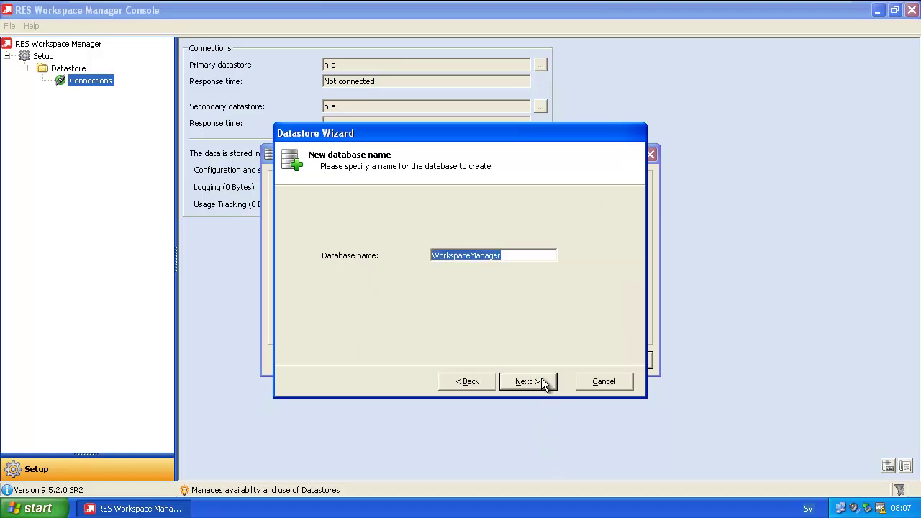
Create the WorkspaceManager database with default files, a new login password, and Express Edition
left_click(542, 385)
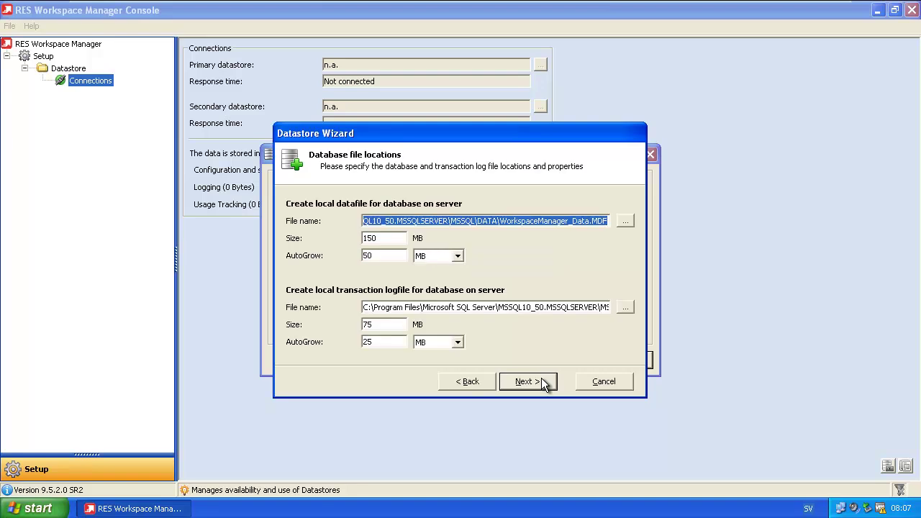
left_click(543, 385)
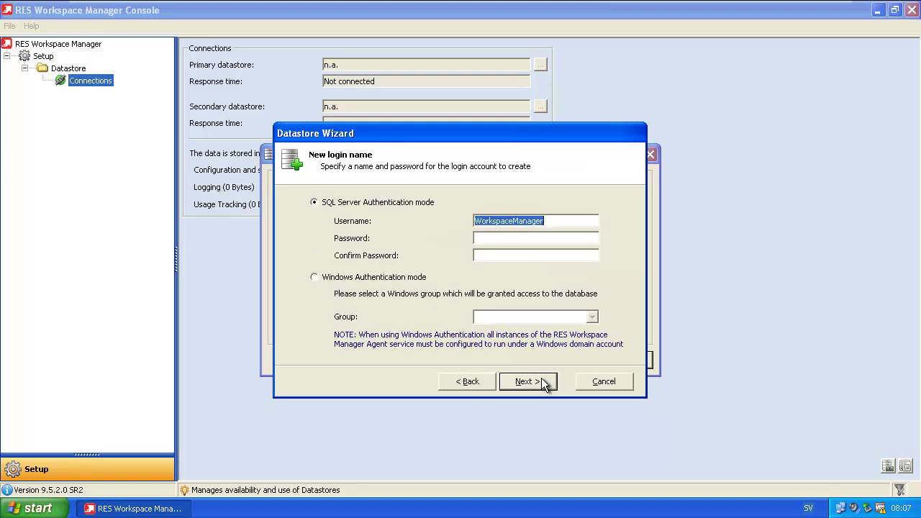
key("Tab")
type("********")
key("Tab")
type("********")
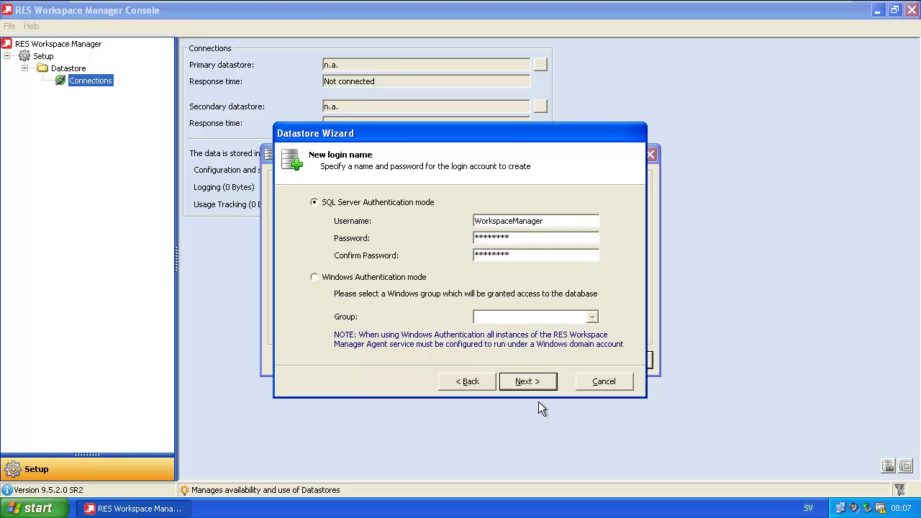
left_click(543, 385)
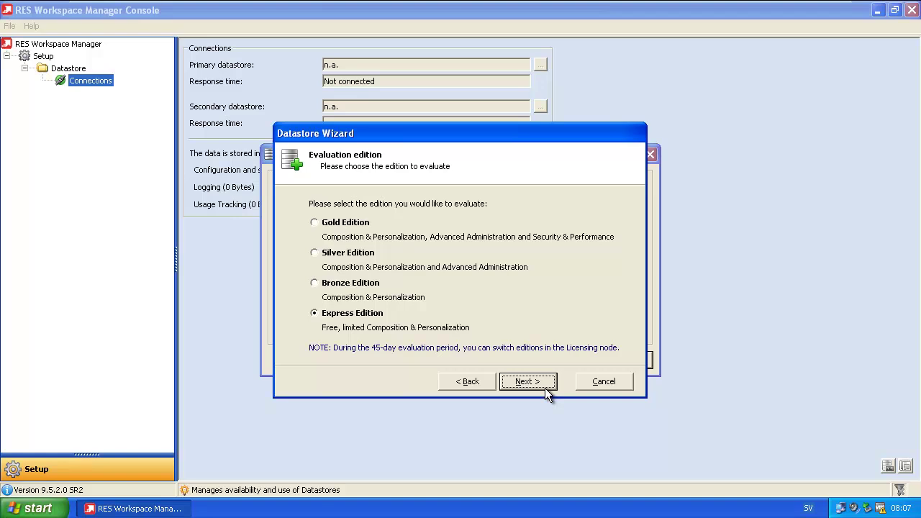
left_click(545, 387)
left_click(544, 388)
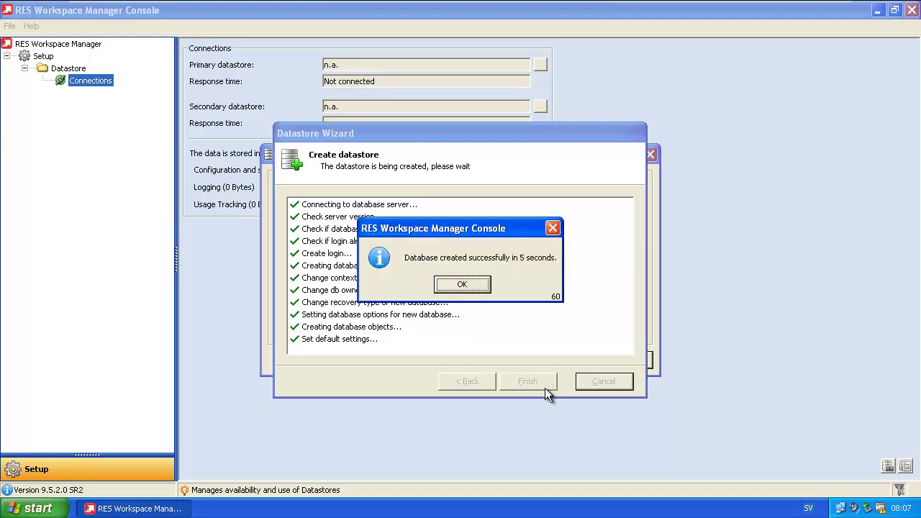
left_click(461, 284)
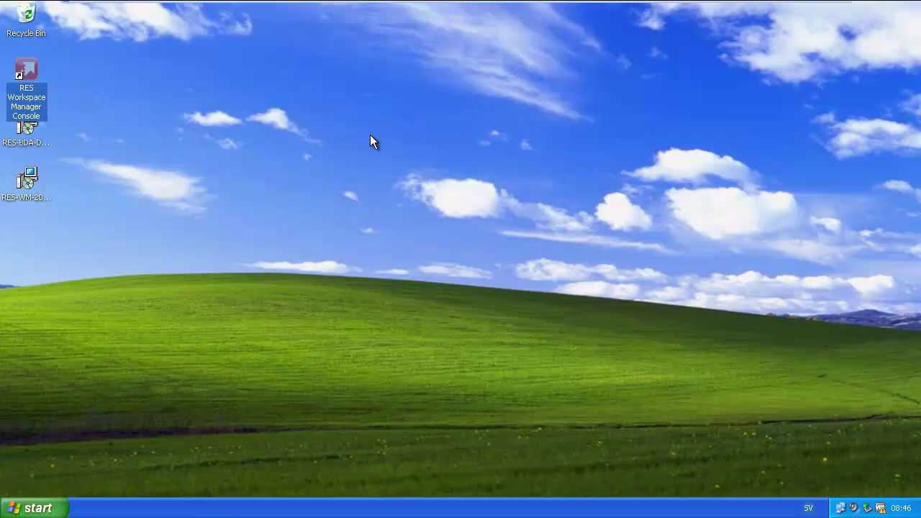
Run RES-BDA-Desktop-Sampler.msi, then check the mapped drives in My Computer and the printer list
left_click(31, 135)
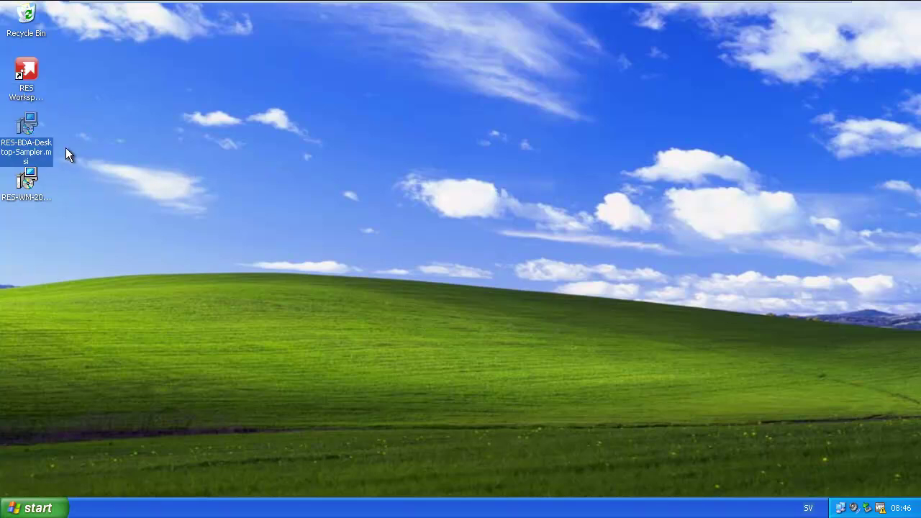
double_click(28, 126)
left_click(32, 507)
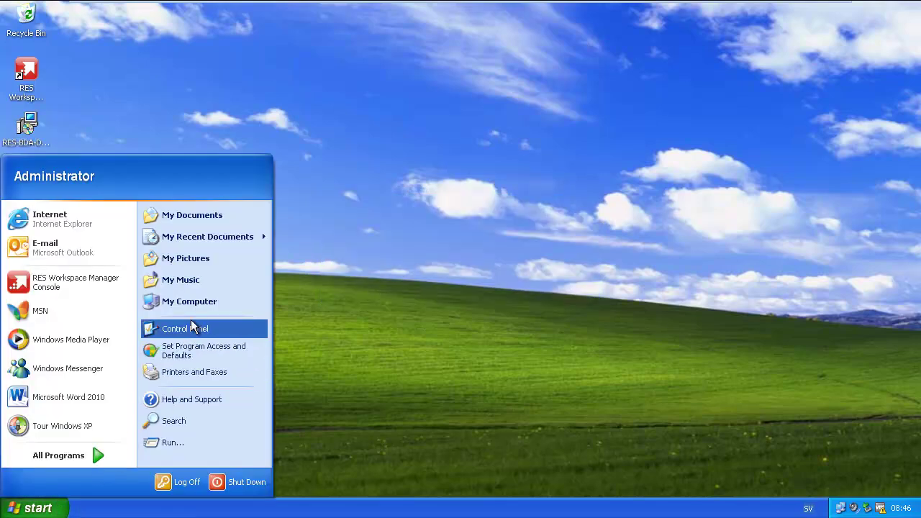
left_click(196, 304)
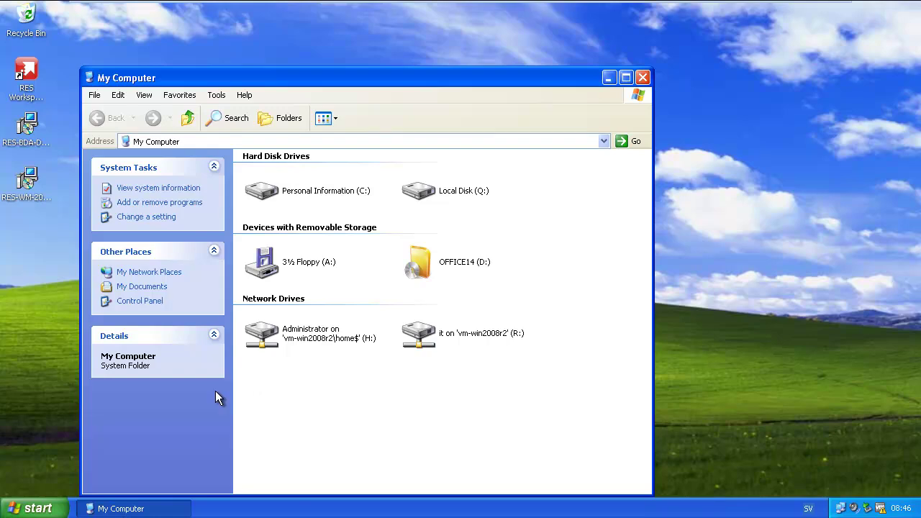
left_click(33, 508)
left_click(194, 375)
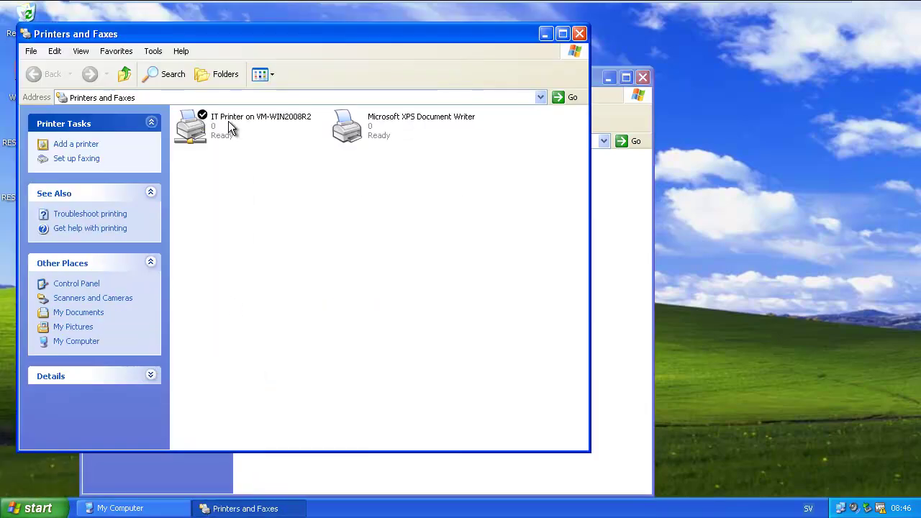
left_click(581, 36)
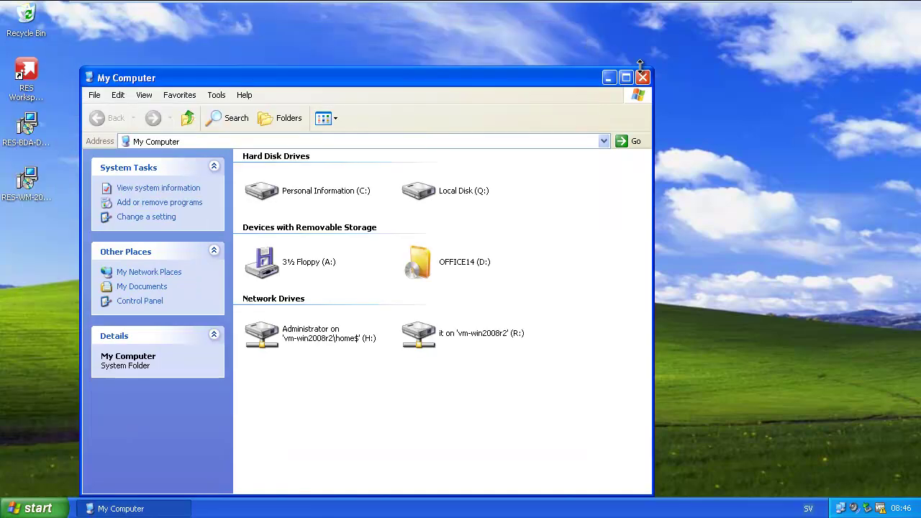
left_click(643, 78)
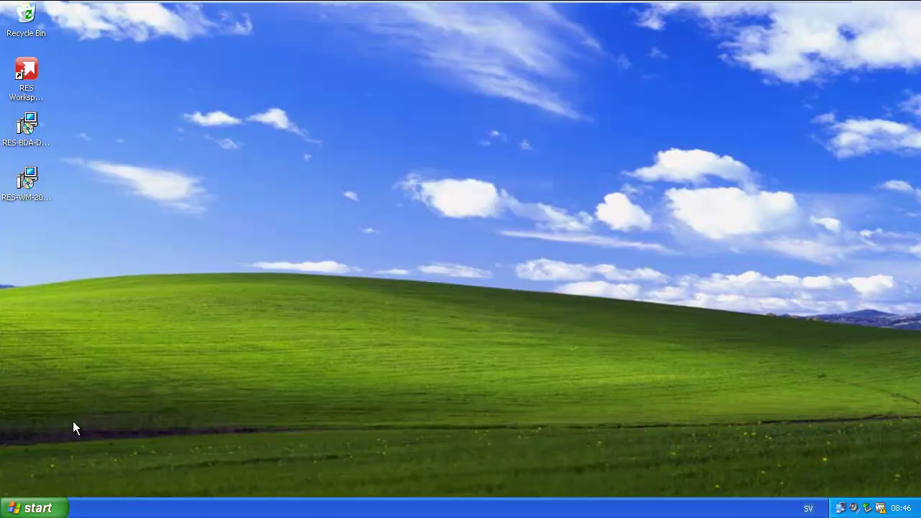
Close the program menus and log on to Windows 7 as the domain administrator
left_click(33, 506)
mouse_move(61, 457)
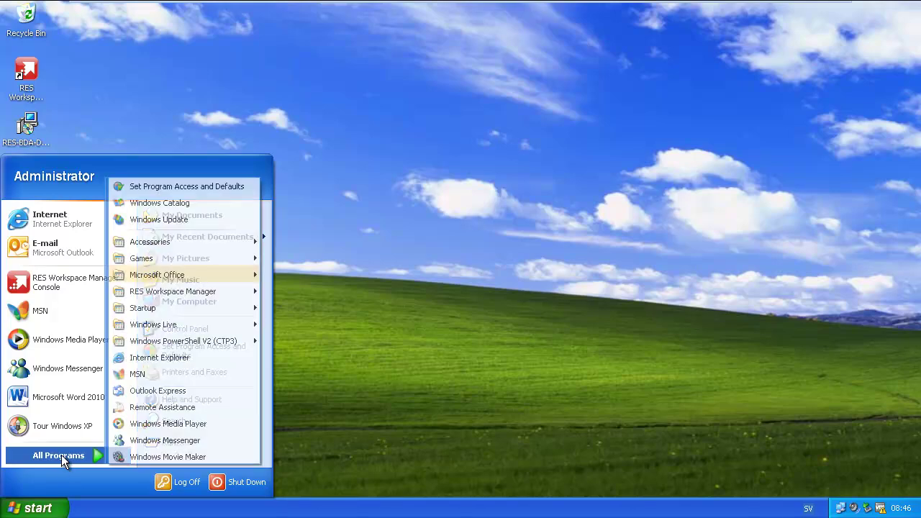
mouse_move(164, 274)
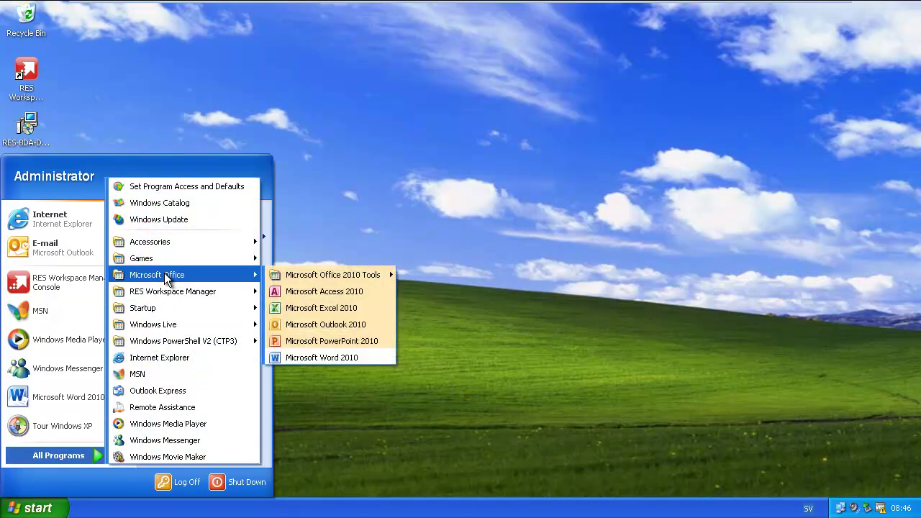
mouse_move(144, 258)
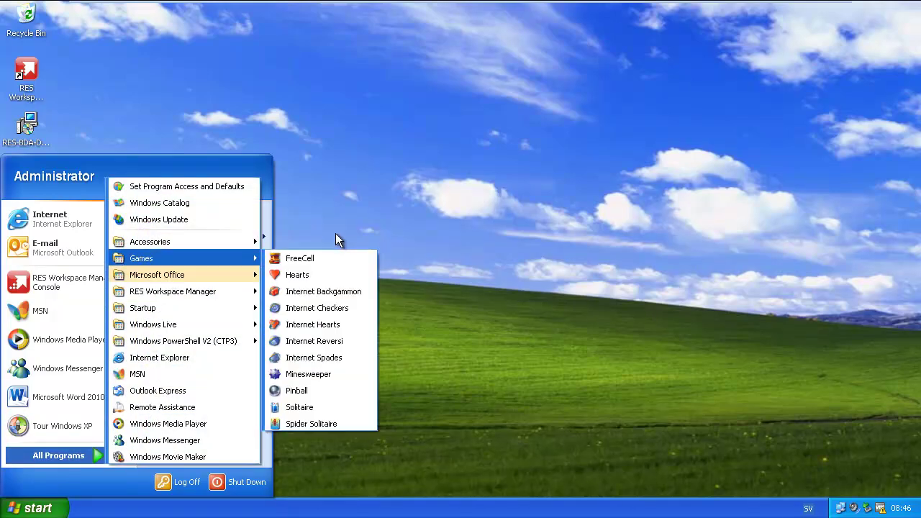
left_click(335, 233)
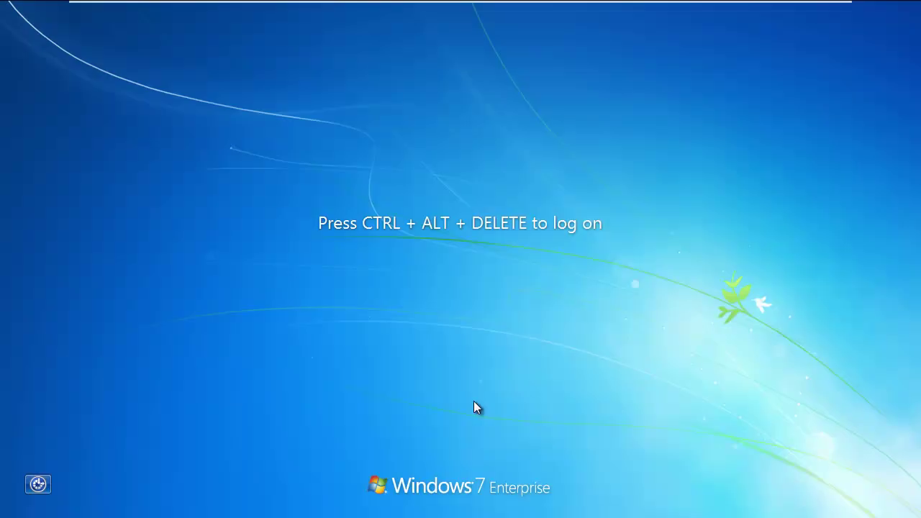
key("ctrl+alt+Delete")
type("•••••")
key("Return")
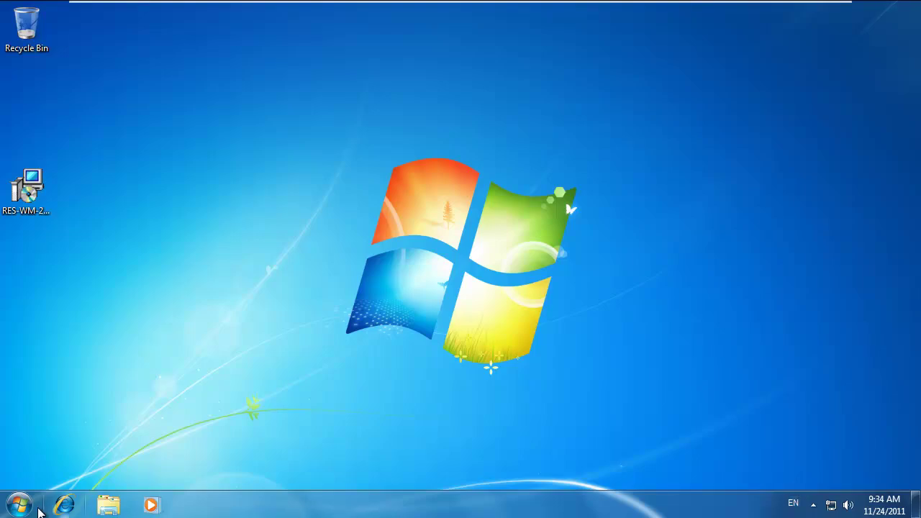
left_click(108, 505)
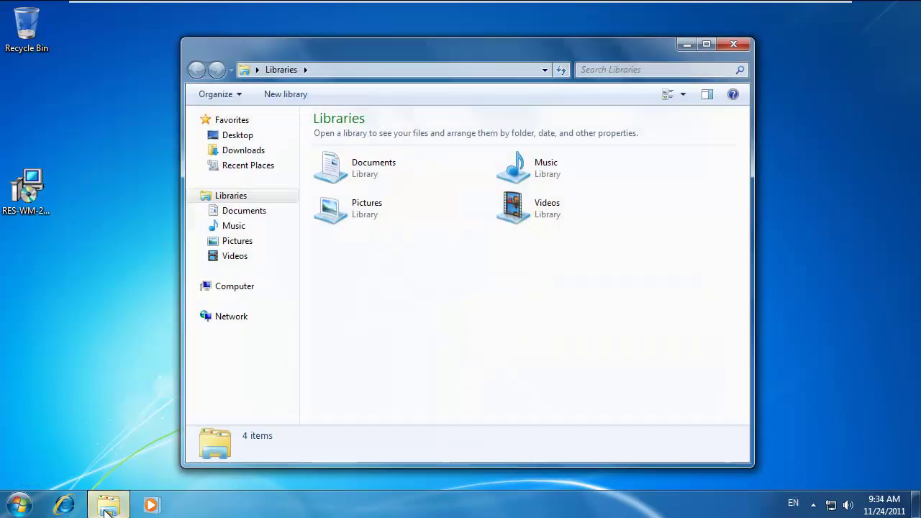
left_click(238, 292)
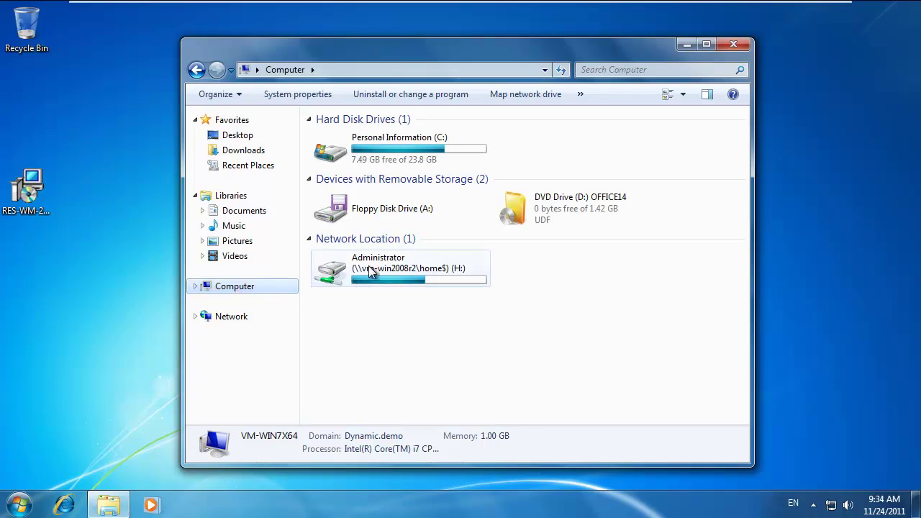
left_click(18, 505)
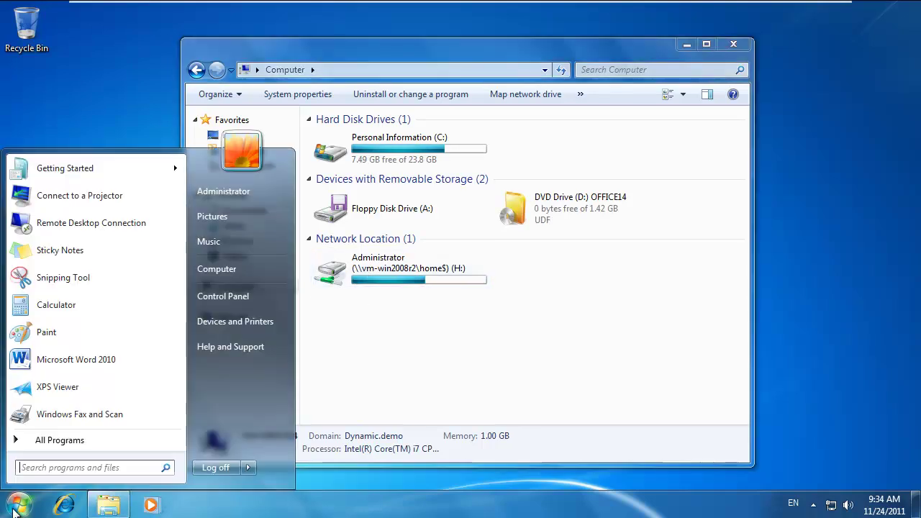
left_click(237, 320)
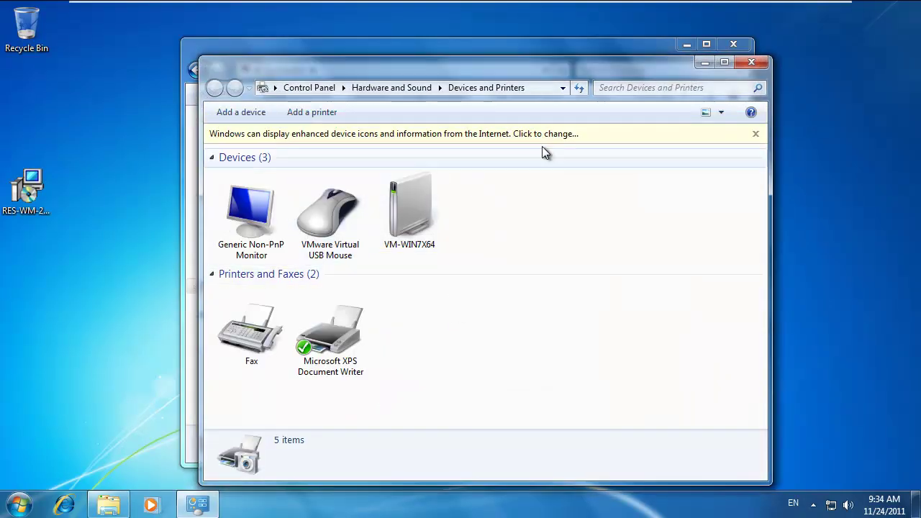
left_click(751, 63)
left_click(733, 45)
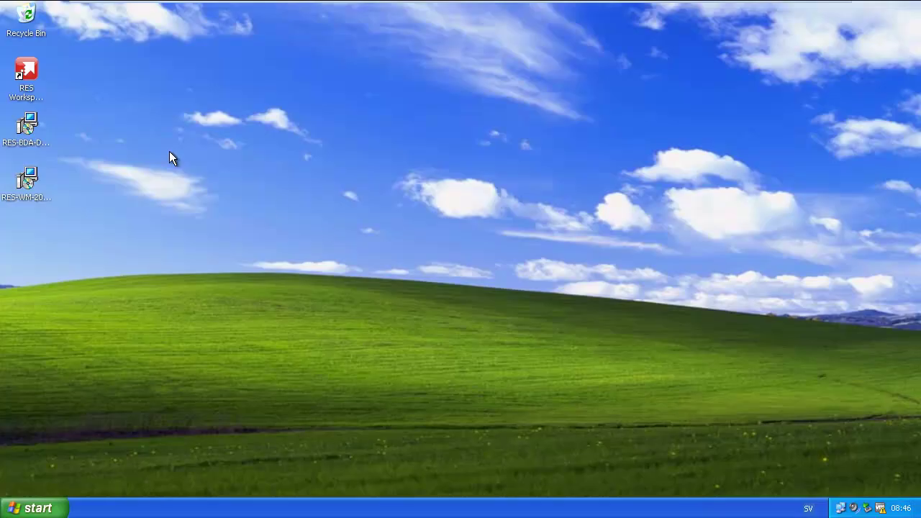
Launch the Workspace Manager Console and review Context directory services and Composition managed applications
double_click(28, 80)
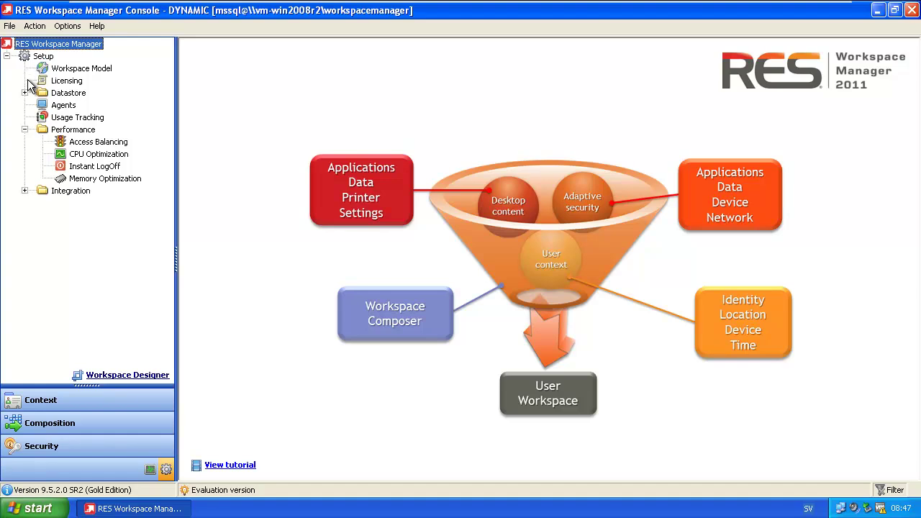
left_click(57, 402)
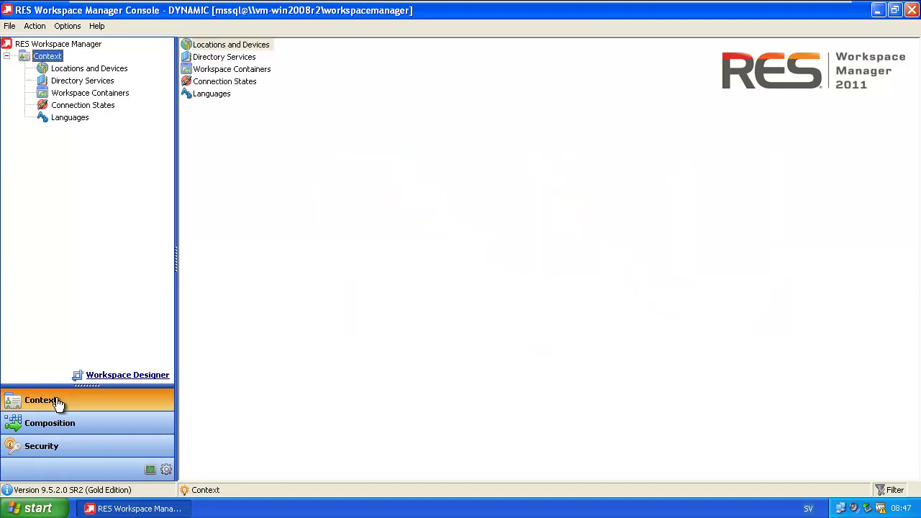
left_click(82, 80)
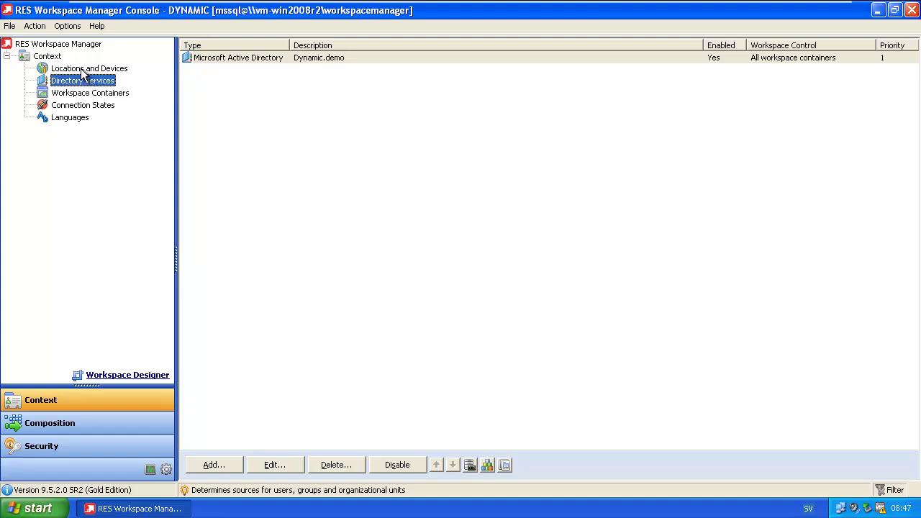
left_click(67, 424)
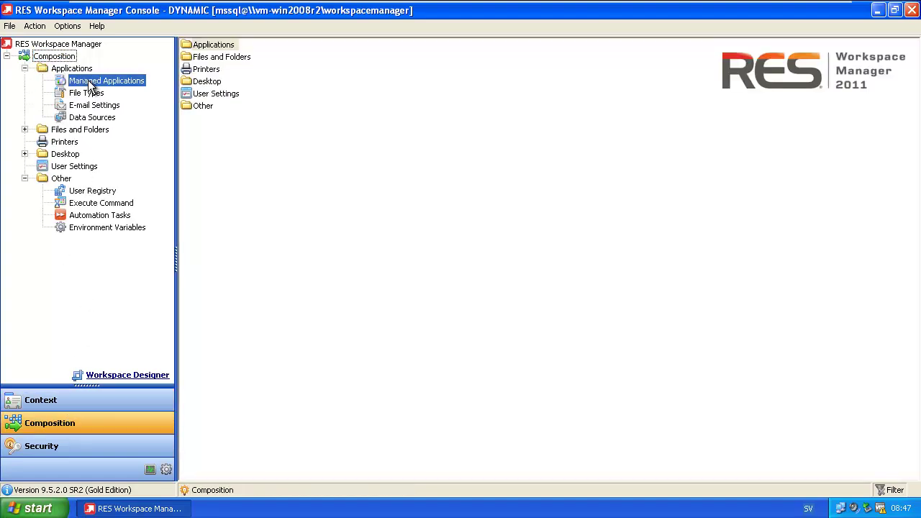
left_click(90, 82)
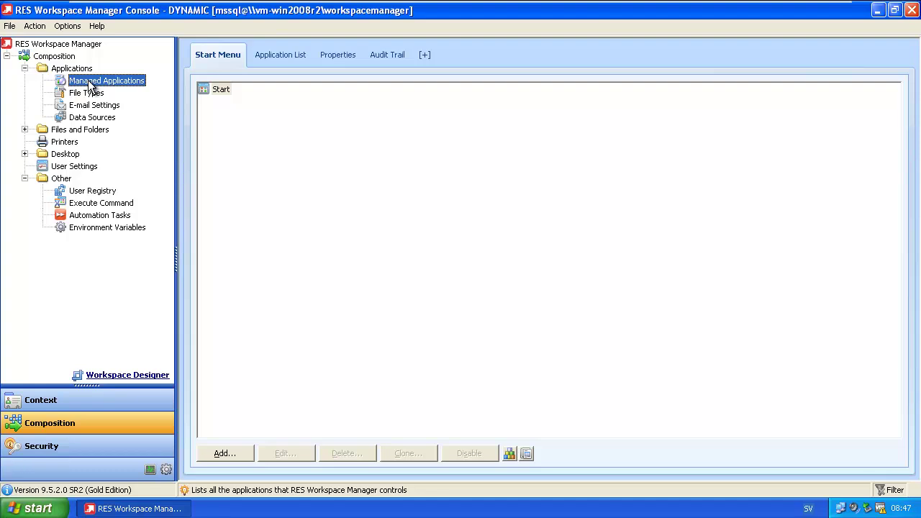
left_click(333, 58)
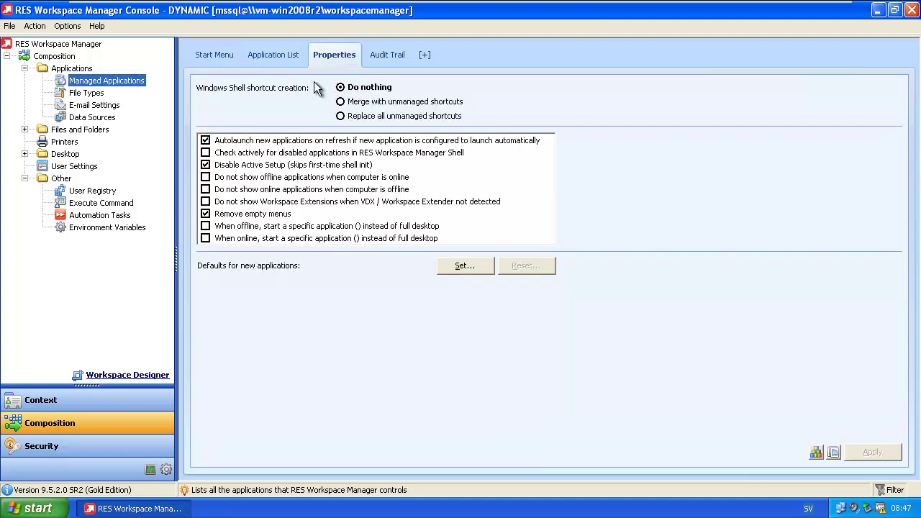
Review the Drive and Port Mappings and Printers settings under Files and Folders
left_click(25, 130)
left_click(79, 143)
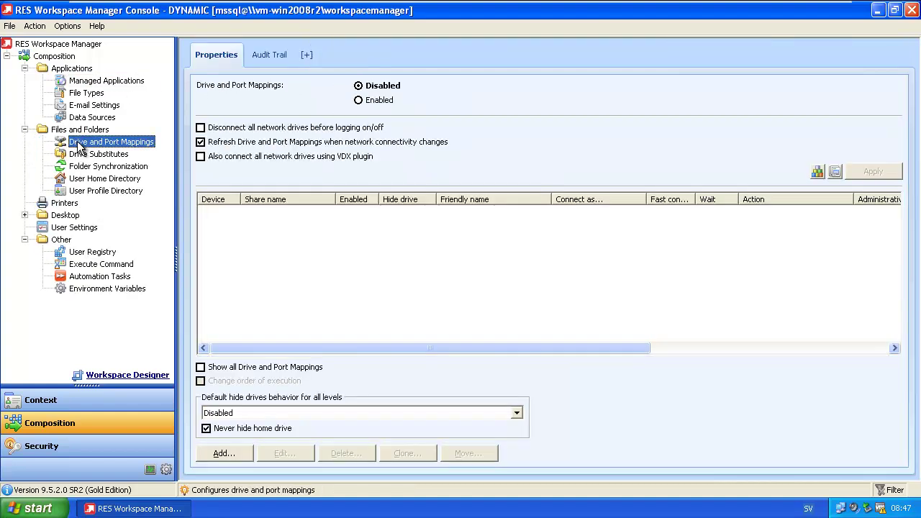
left_click(62, 205)
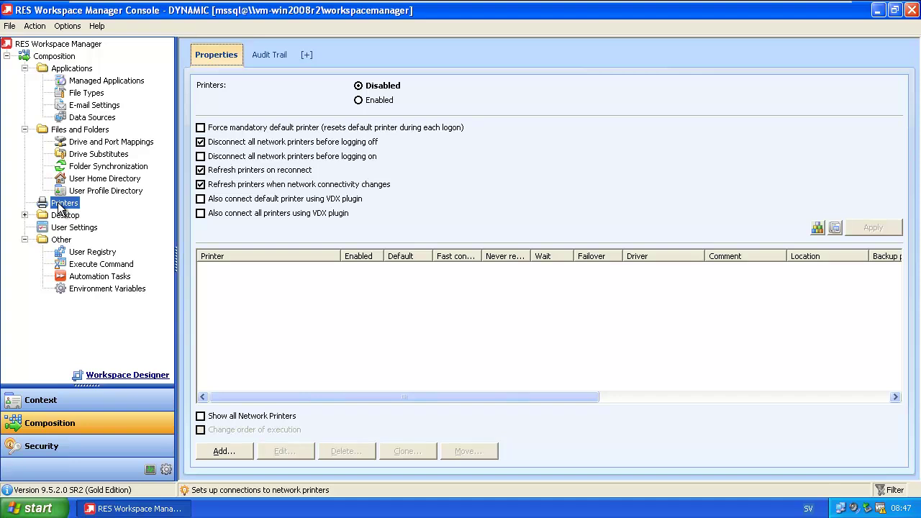
left_click(107, 146)
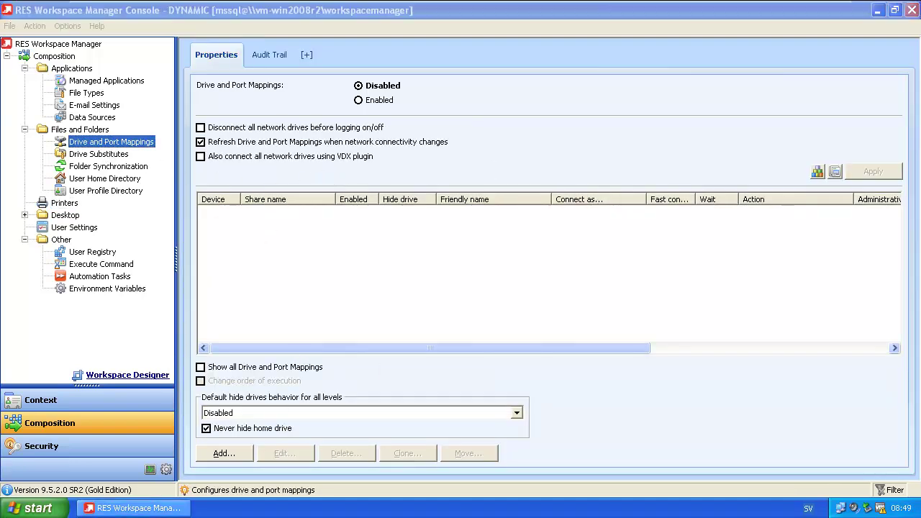
left_click(29, 508)
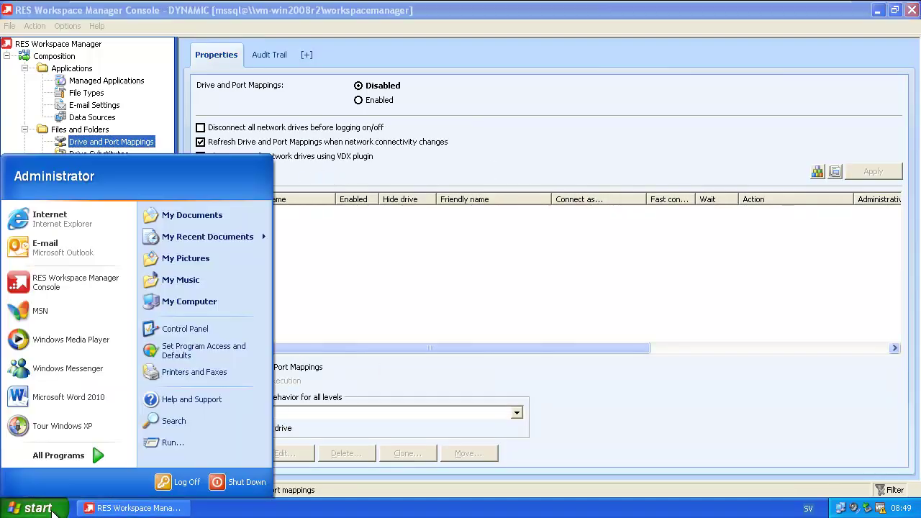
left_click(209, 305)
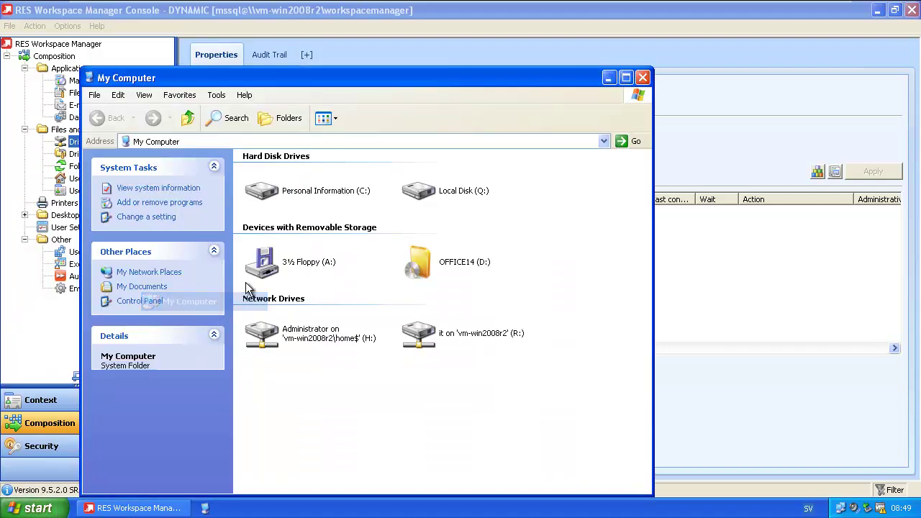
double_click(290, 190)
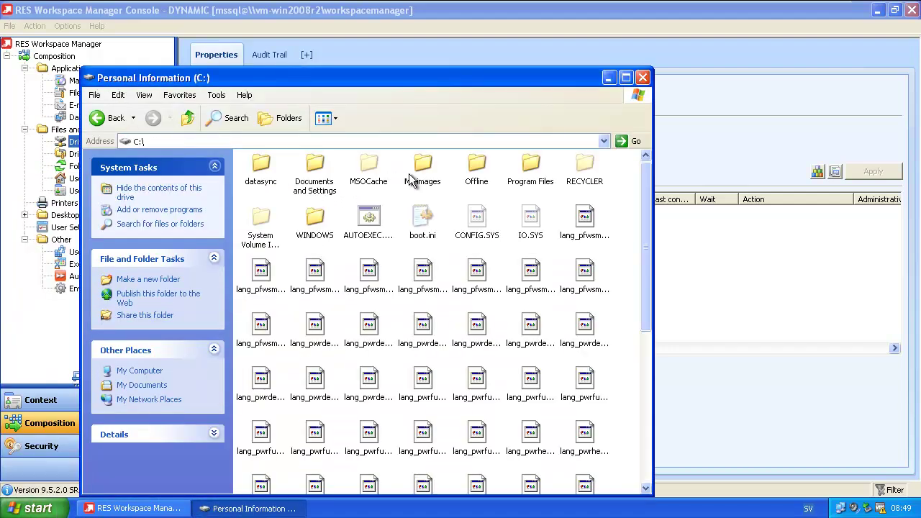
double_click(532, 172)
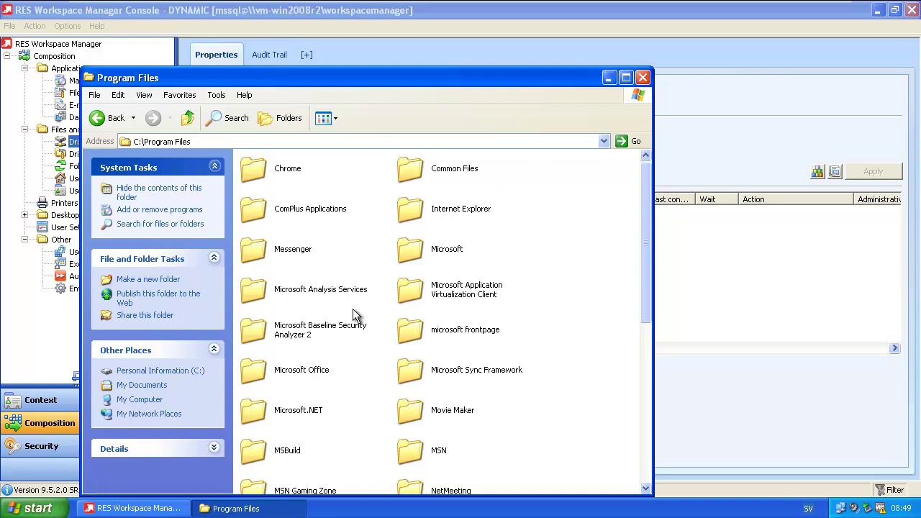
scroll(385, 434, "down", 5)
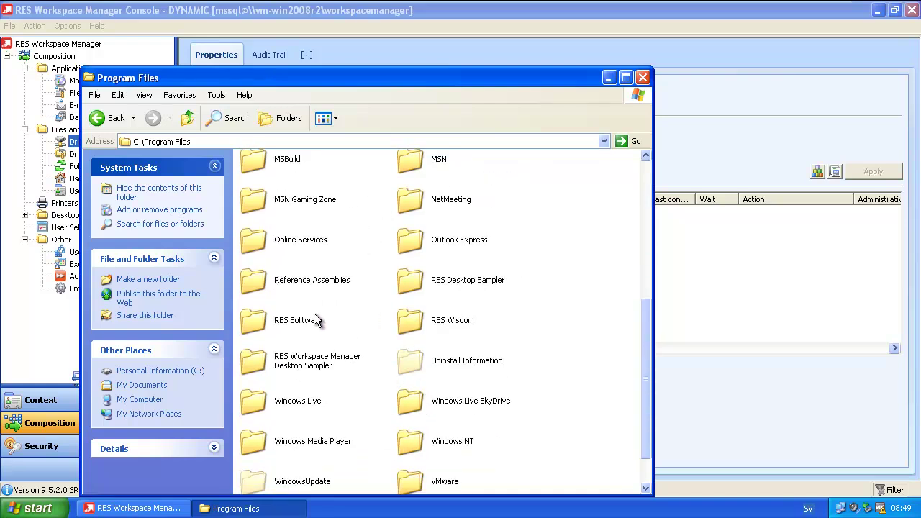
double_click(406, 277)
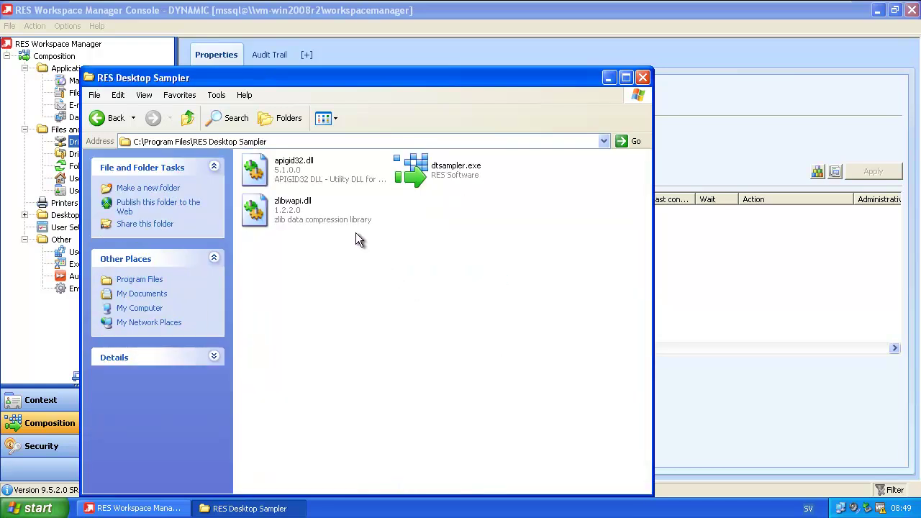
left_click(411, 166)
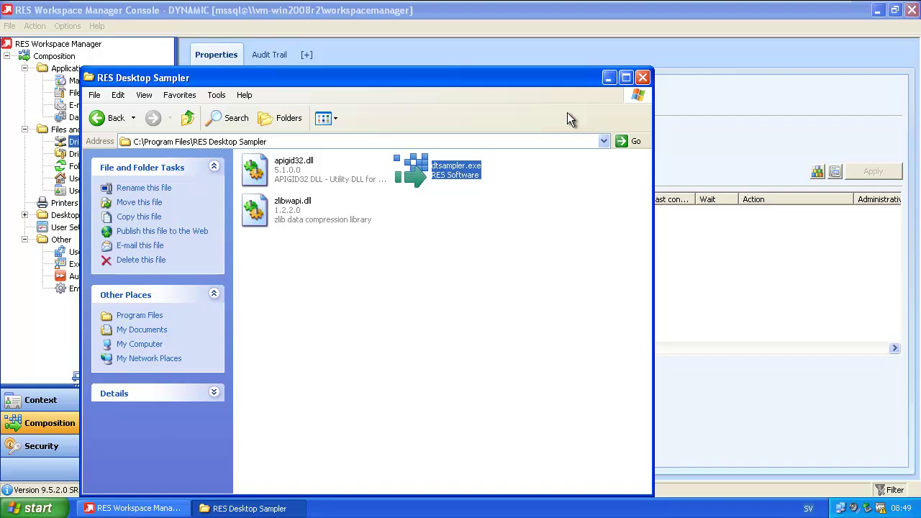
left_click(641, 76)
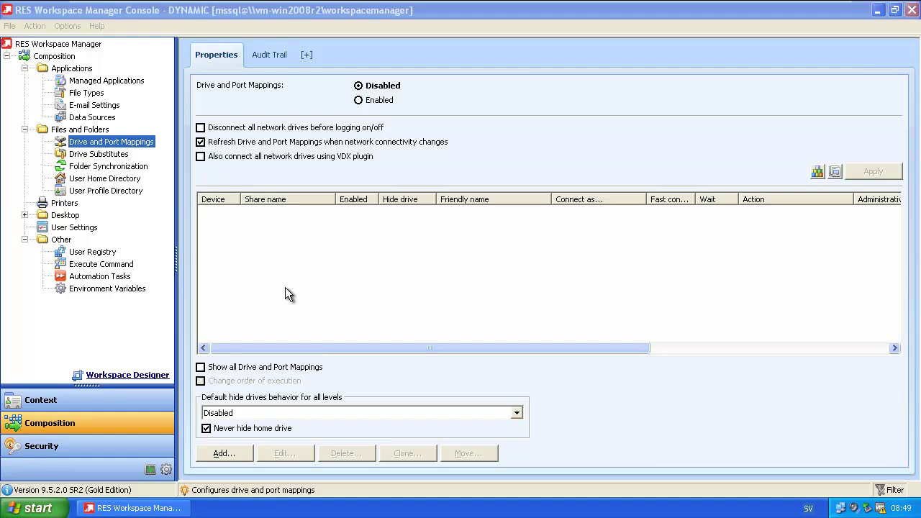
In Workspace Designer, analyse drive mappings using the sample file from C:\Program Files\RES Desktop Sampler
left_click(136, 376)
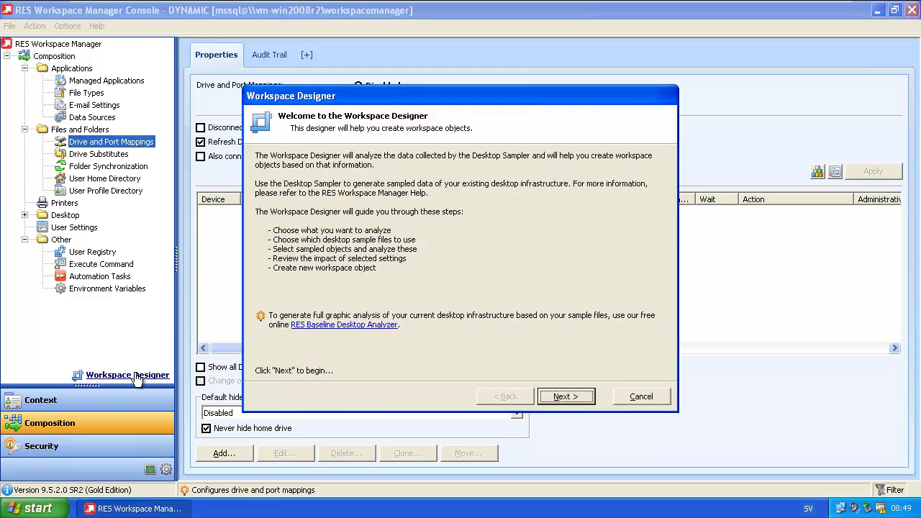
left_click(559, 400)
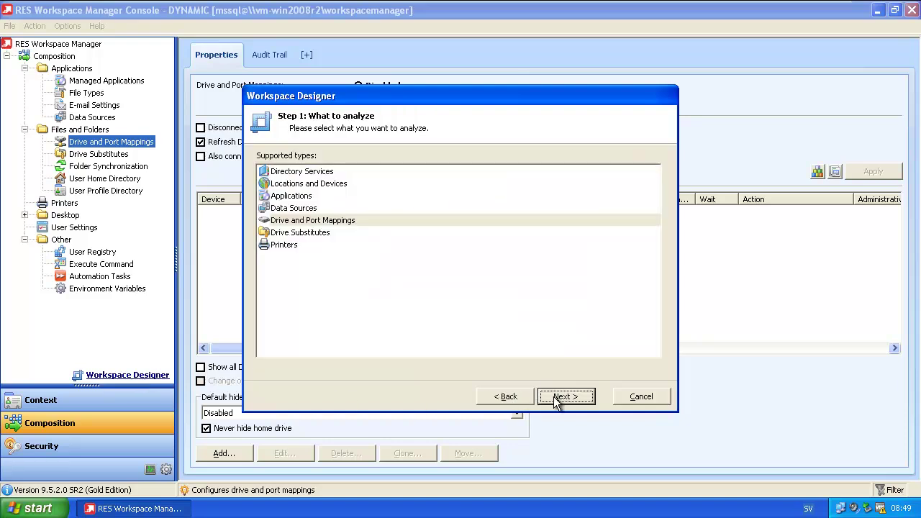
left_click(323, 223)
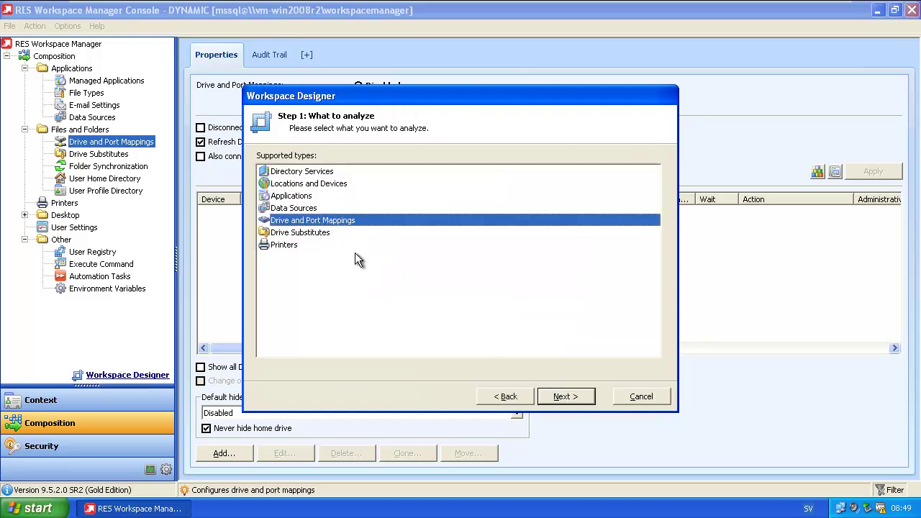
left_click(563, 399)
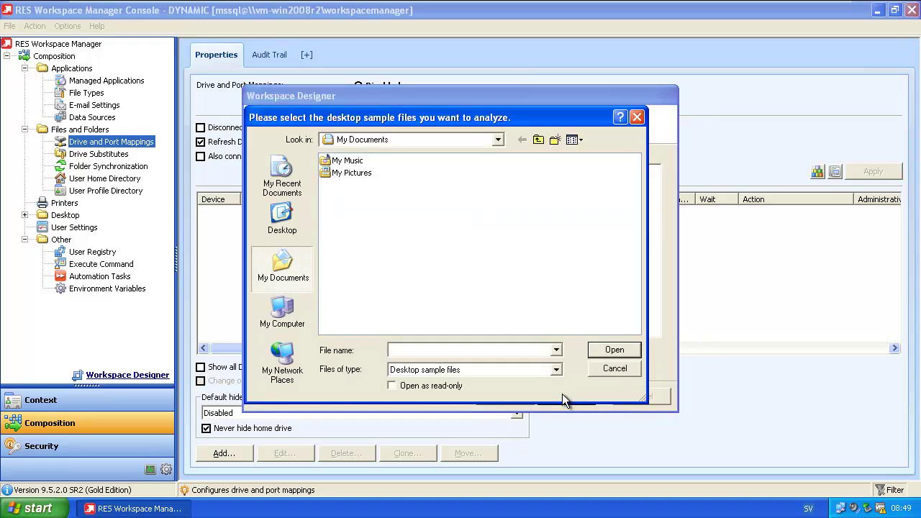
left_click(282, 316)
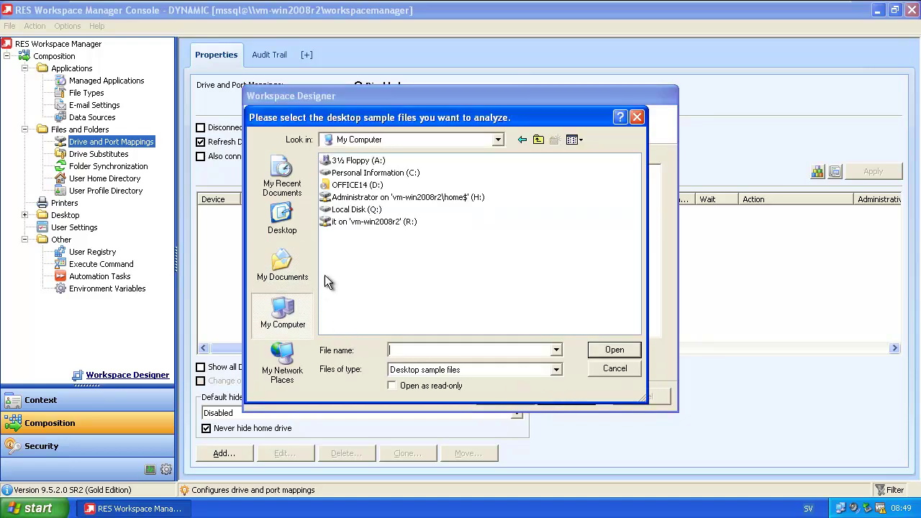
double_click(360, 173)
double_click(355, 222)
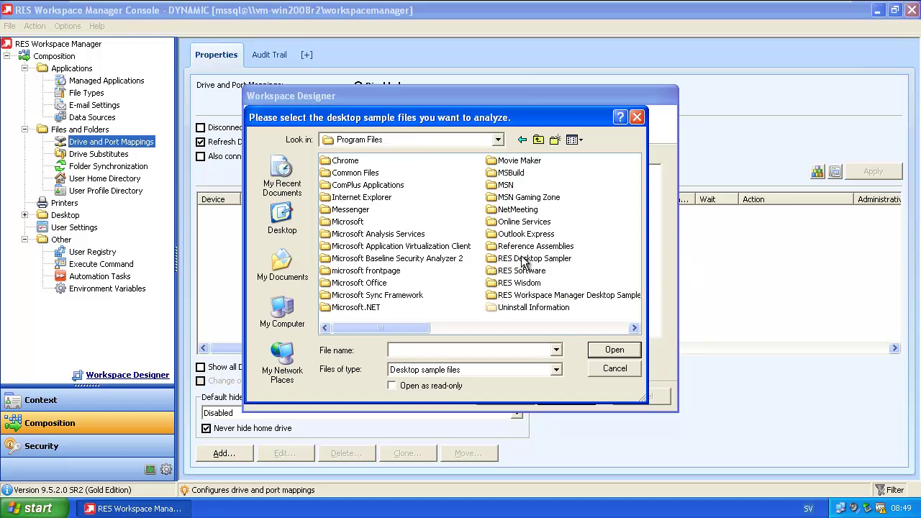
double_click(522, 259)
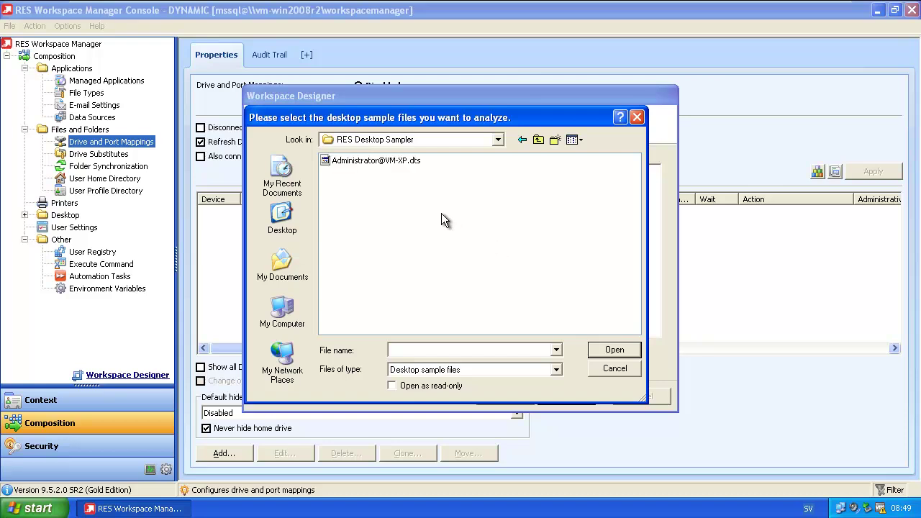
left_click(360, 161)
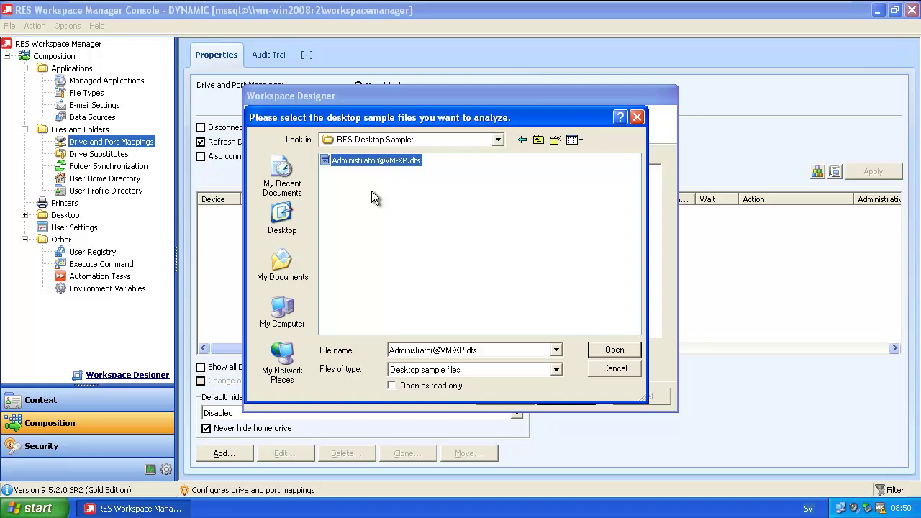
left_click(623, 349)
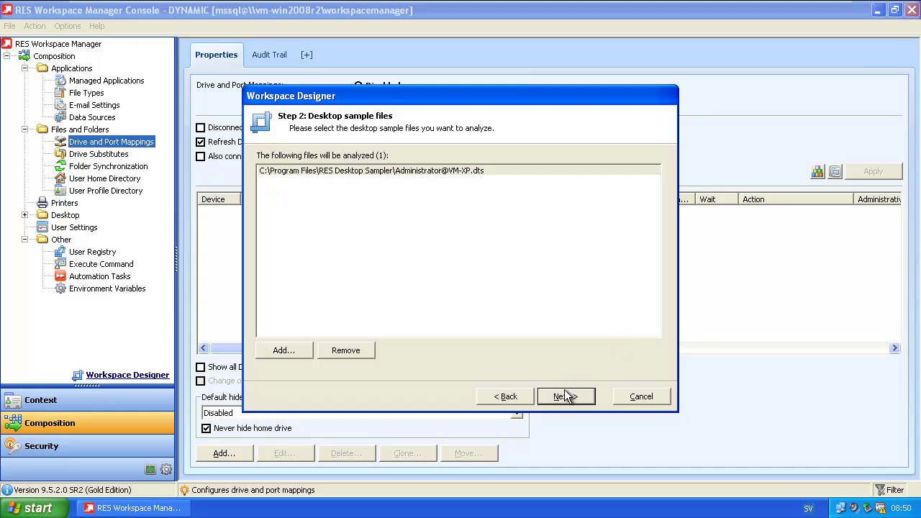
Select the sampled H: home drive mapping and create it with the Domain Users rule
left_click(565, 396)
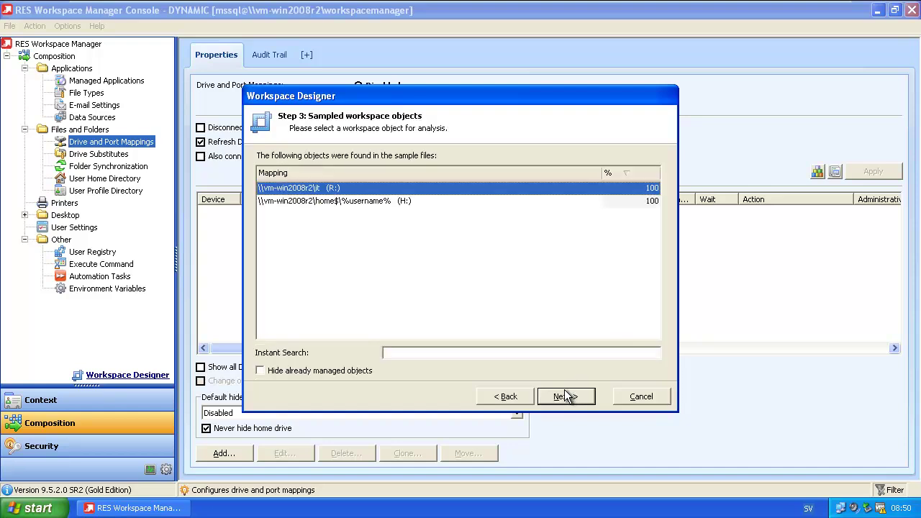
left_click(369, 202)
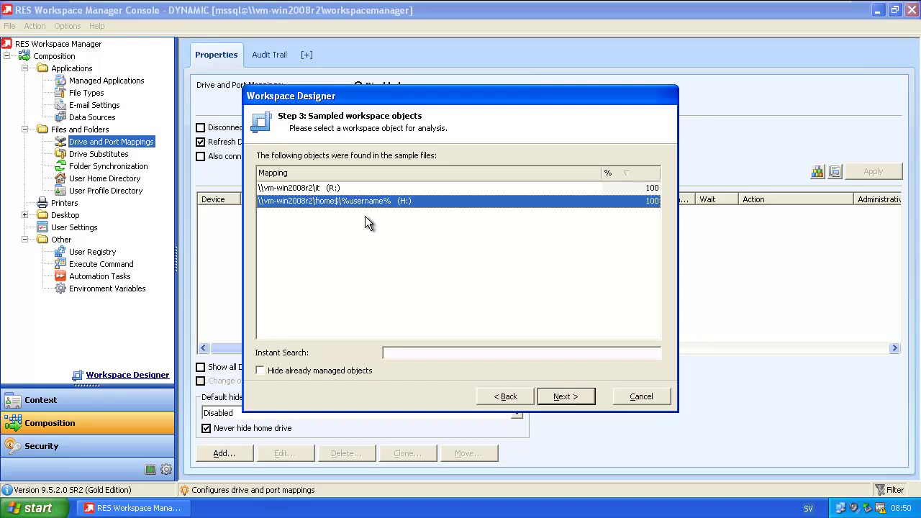
left_click(565, 396)
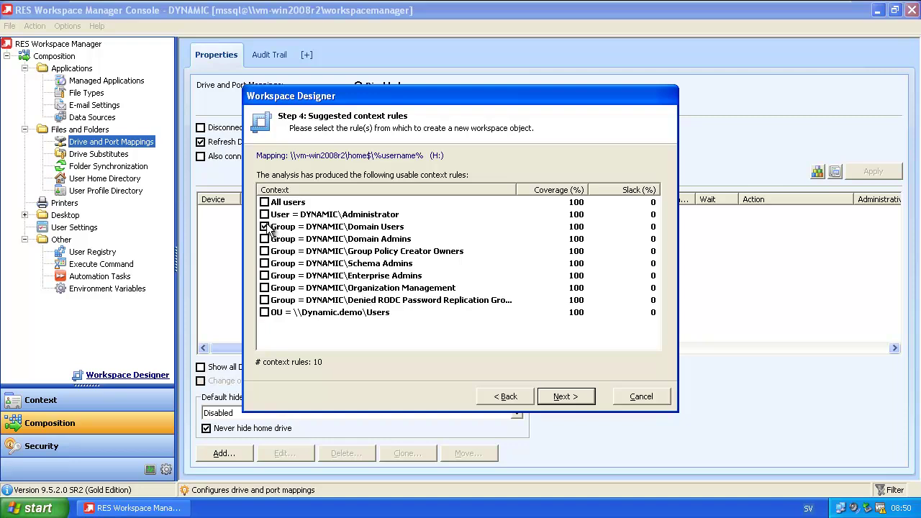
left_click(566, 397)
left_click(566, 397)
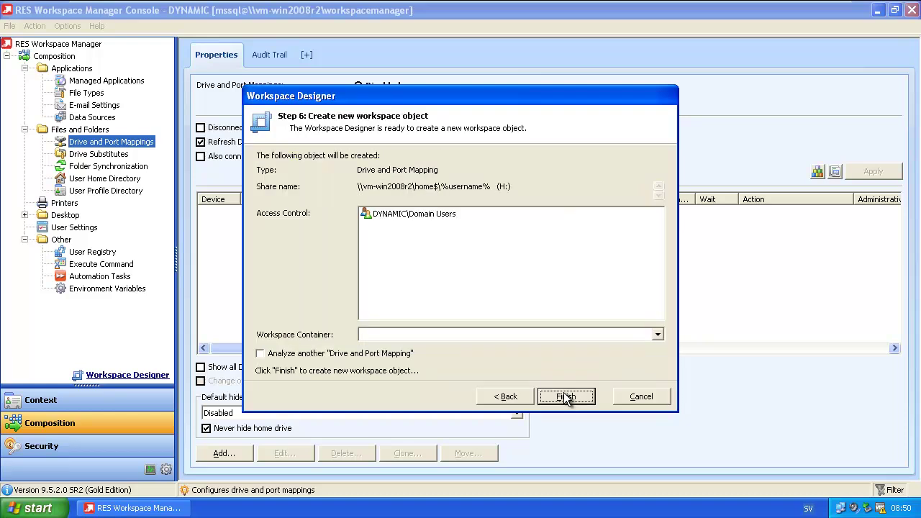
left_click(566, 397)
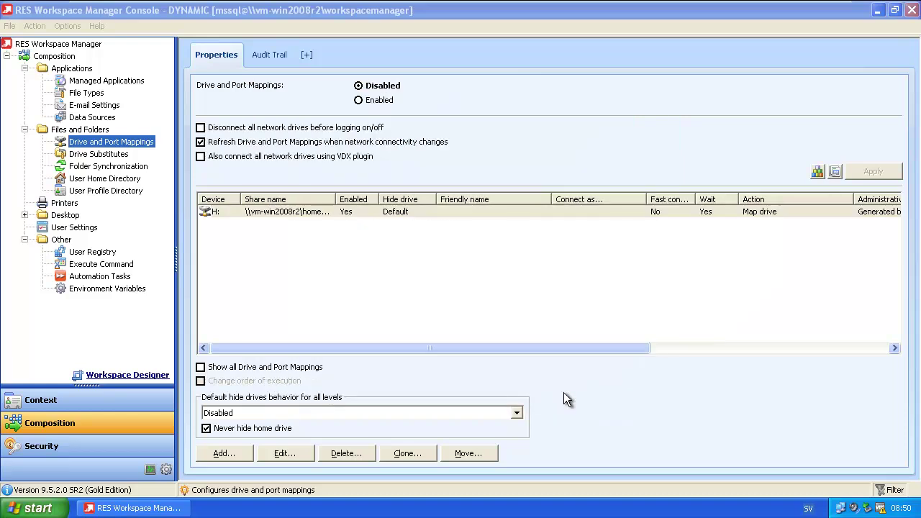
Name the H: mapping 'Home Drive' with action 'Do not perform mapping operation'
double_click(315, 214)
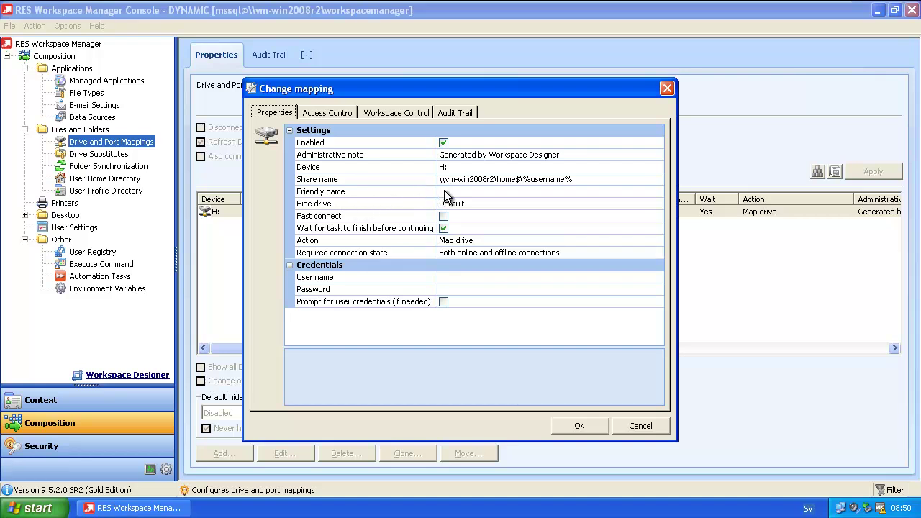
left_click(443, 191)
type("Home Drive")
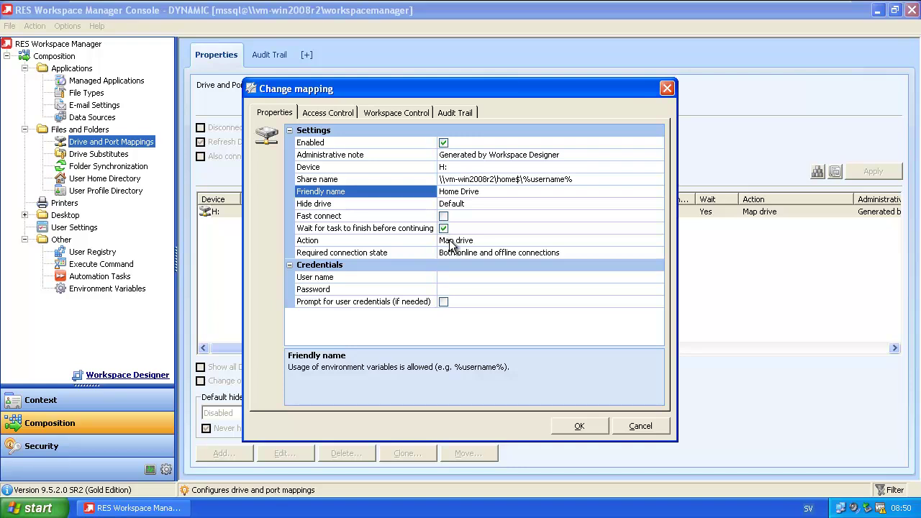
left_click(453, 240)
left_click(657, 242)
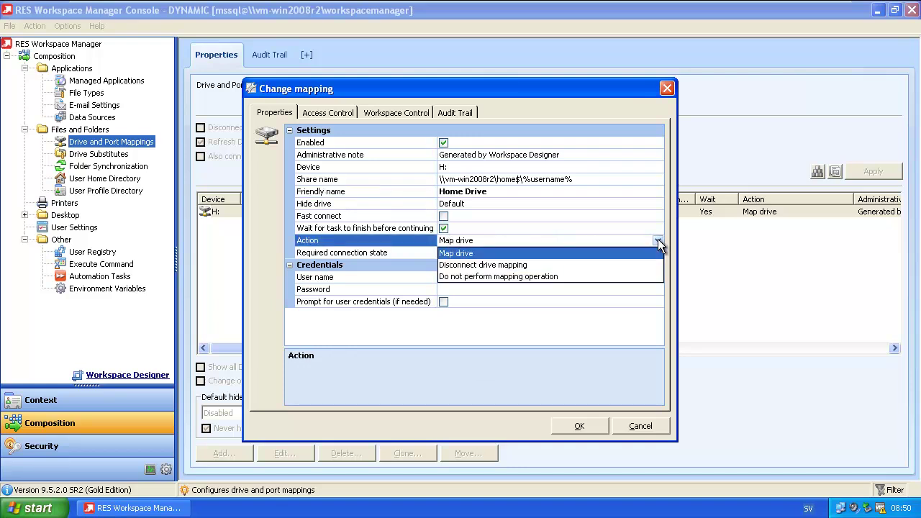
left_click(579, 278)
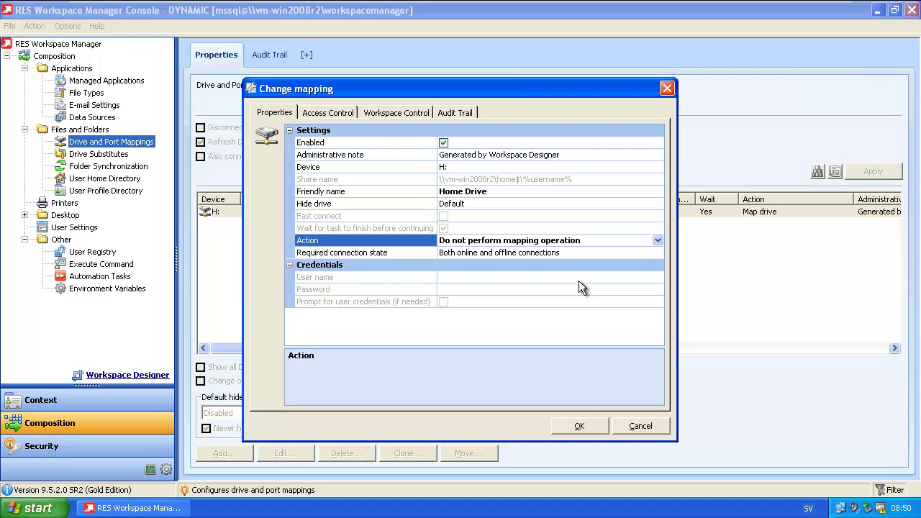
left_click(581, 426)
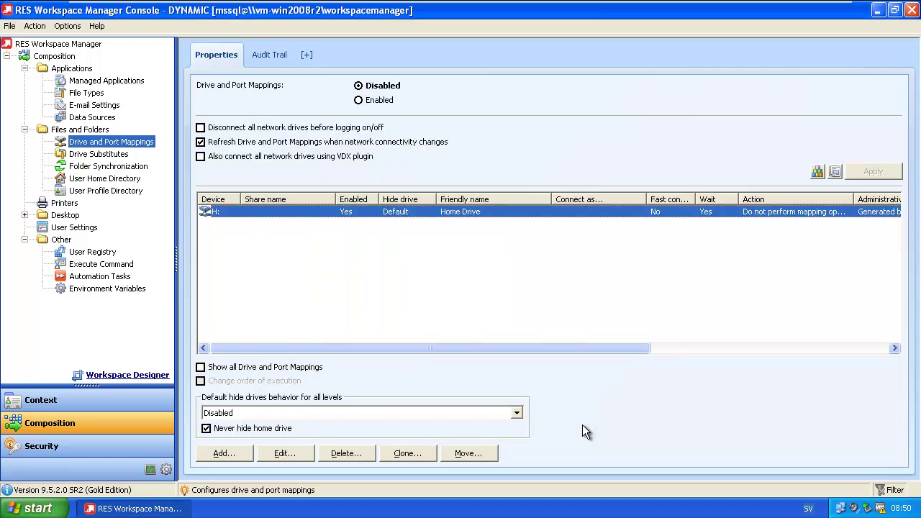
Enable Drive and Port Mappings and apply the setting
left_click(359, 101)
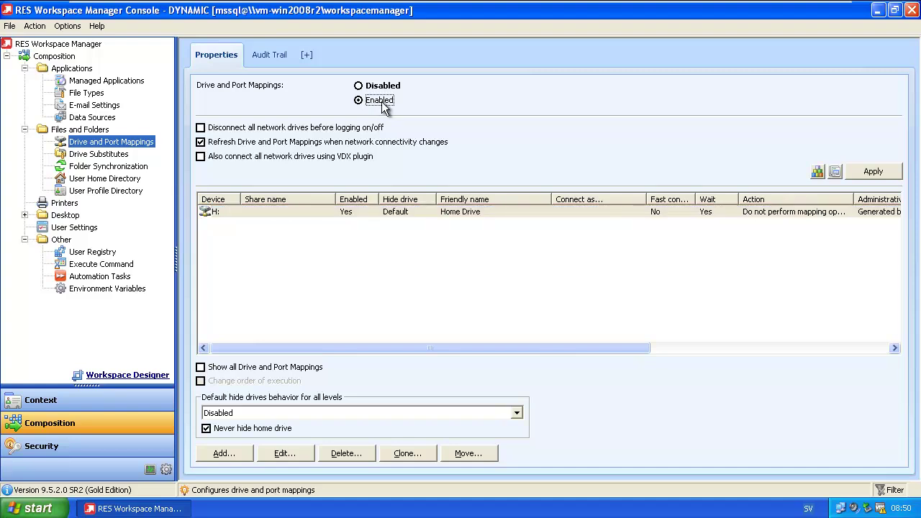
left_click(889, 174)
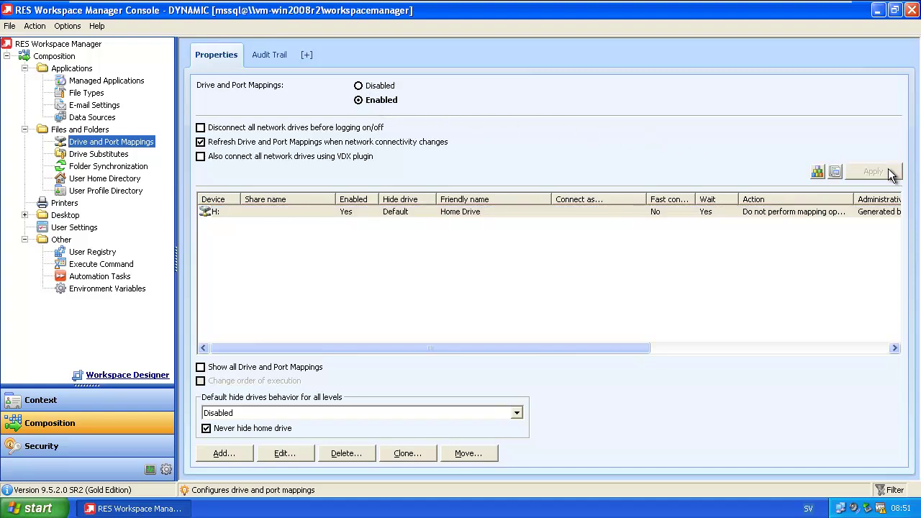
left_click(74, 227)
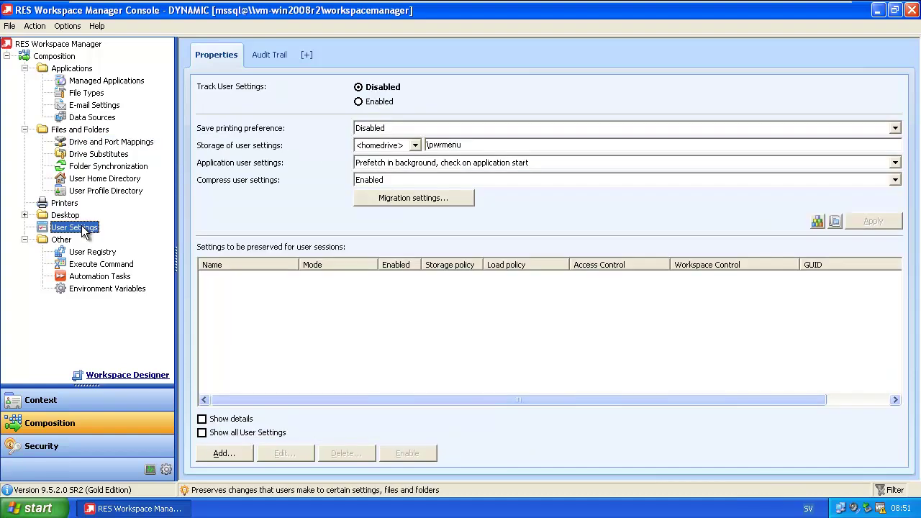
Store user settings on drive H: (H:\pwrmenu) instead of <homedrive> and apply
left_click(416, 146)
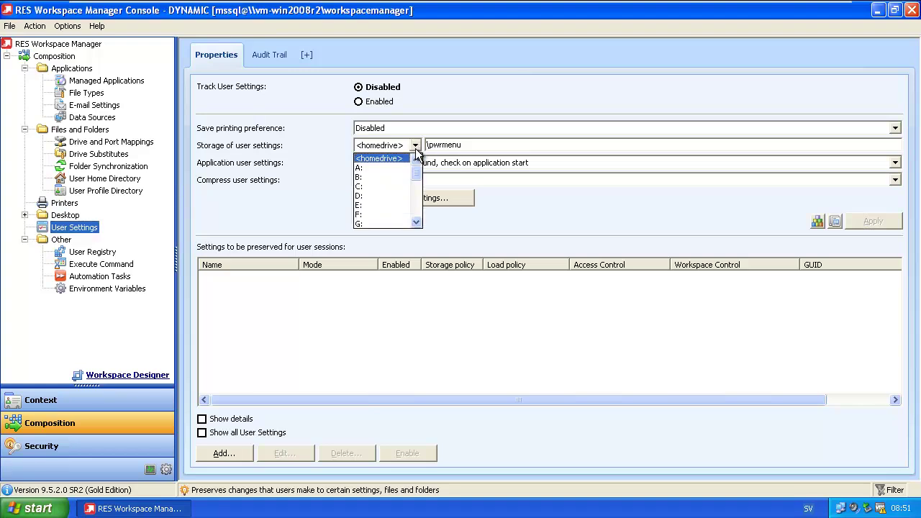
left_click(416, 223)
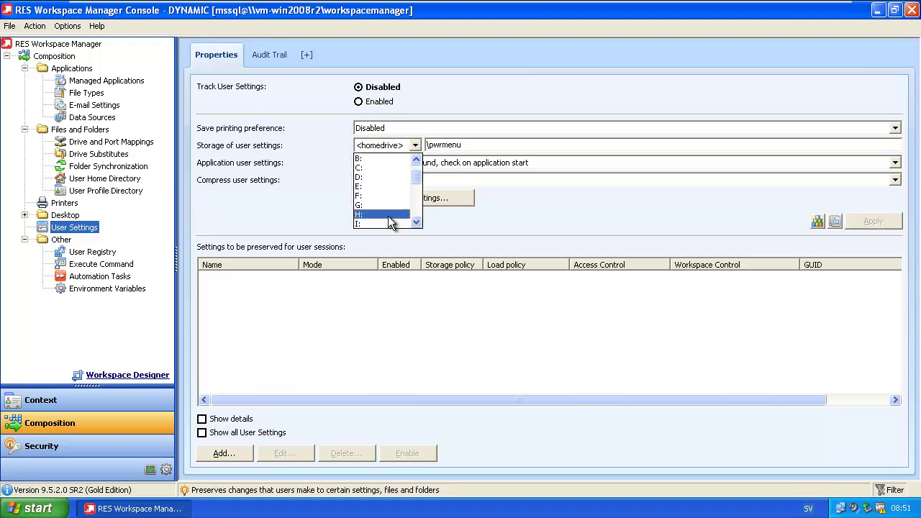
left_click(377, 216)
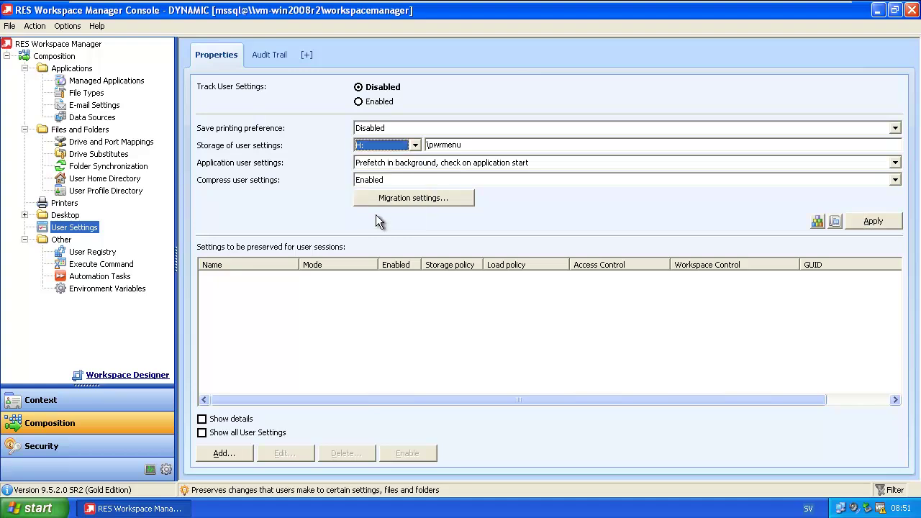
left_click(873, 220)
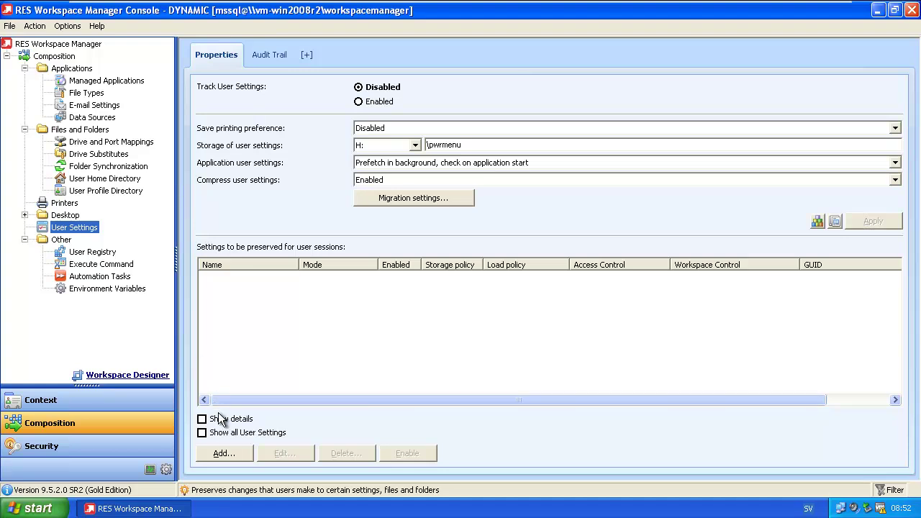
Add the Control Panel Regional and Language Options template as a user setting
left_click(232, 453)
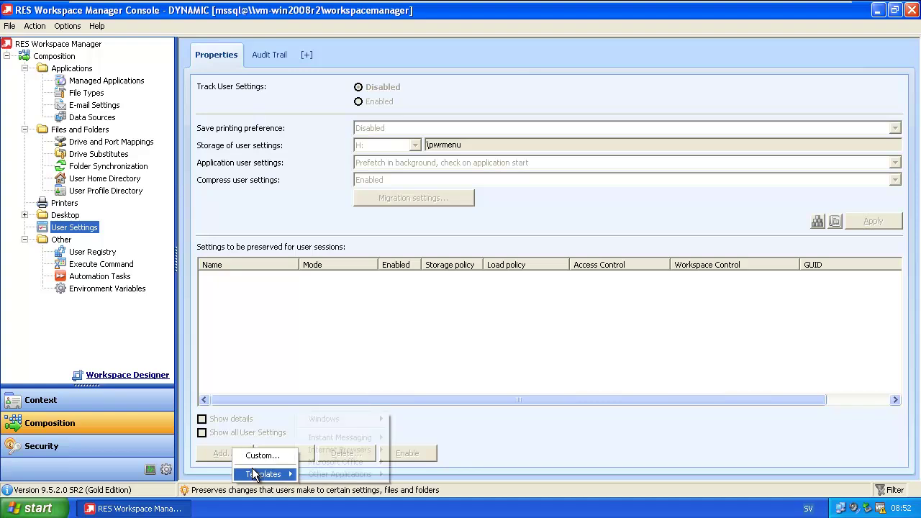
mouse_move(254, 473)
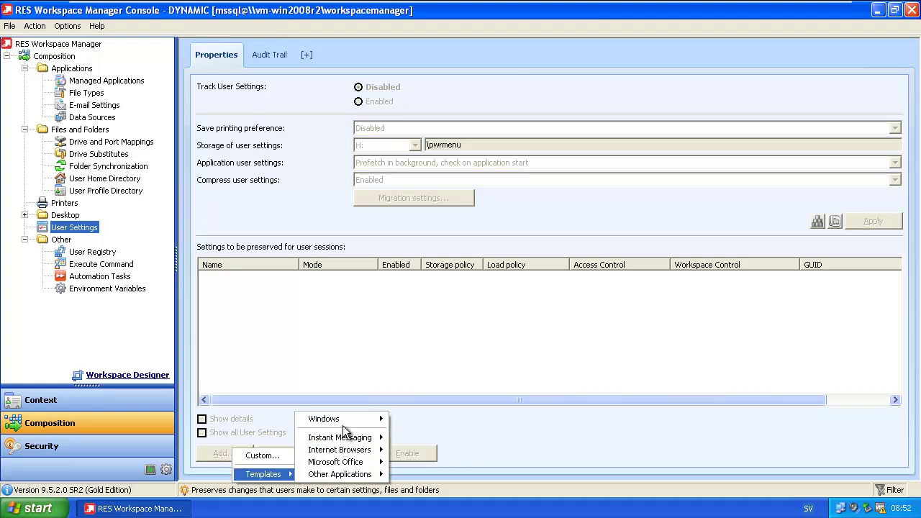
mouse_move(338, 418)
mouse_move(414, 424)
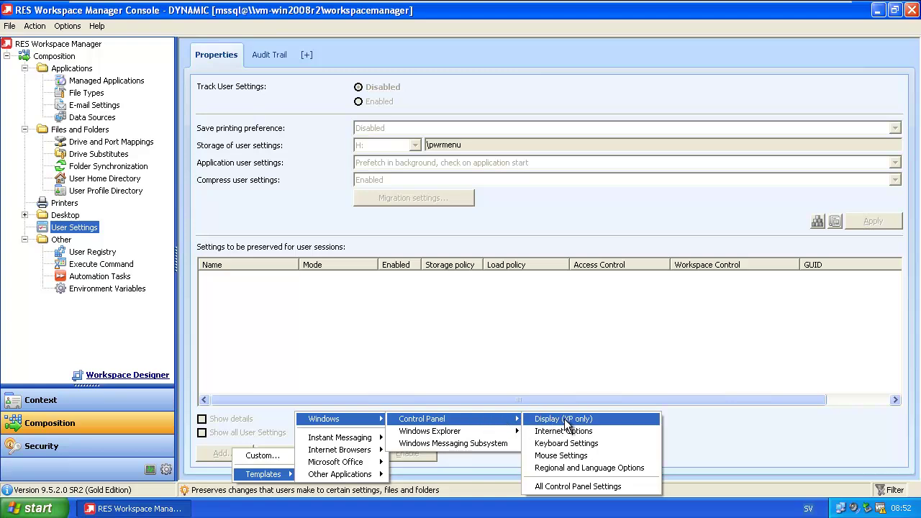
left_click(585, 467)
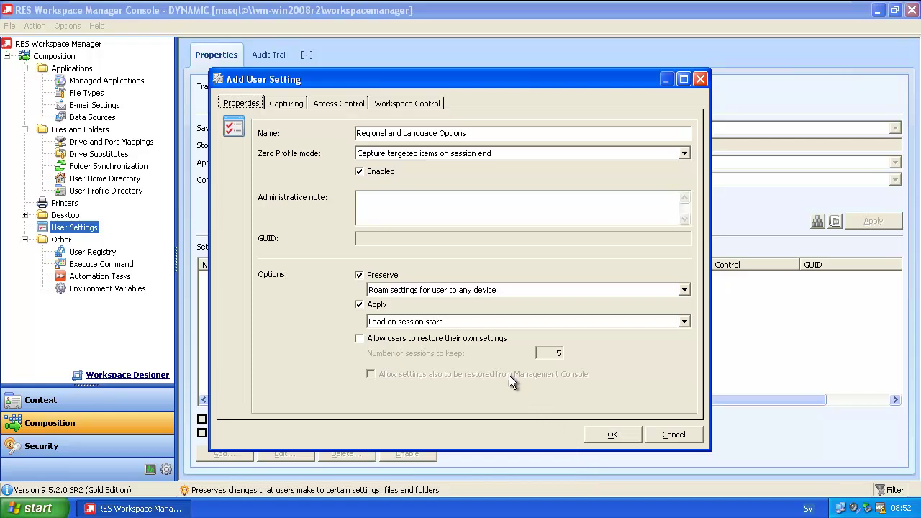
left_click(289, 103)
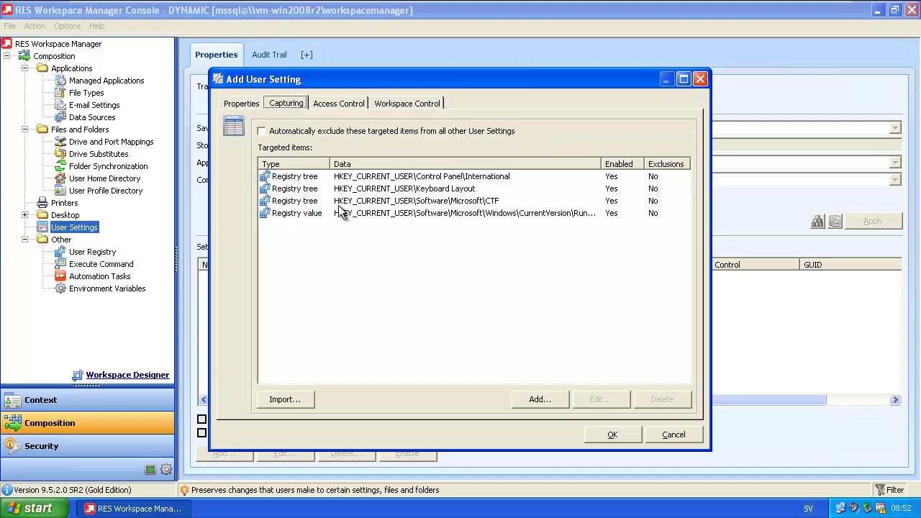
left_click(623, 438)
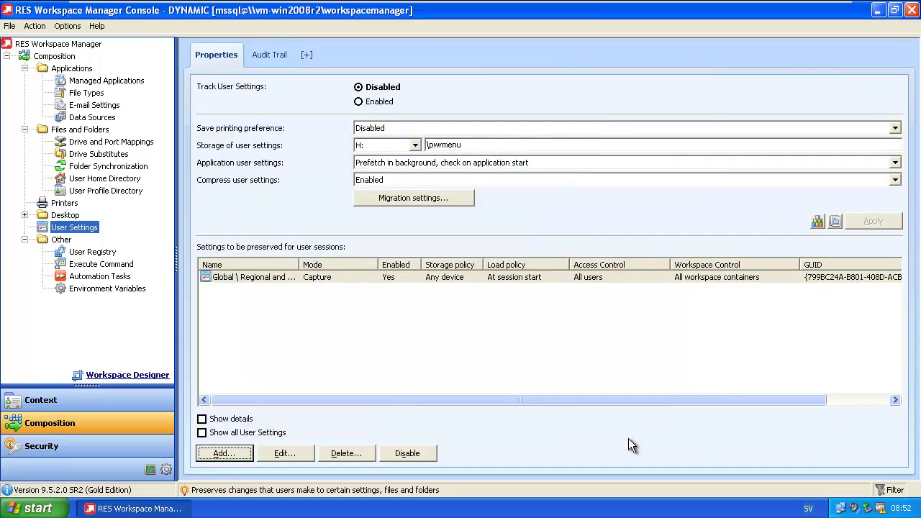
Add the Control Panel Keyboard Settings template as a user setting
left_click(232, 453)
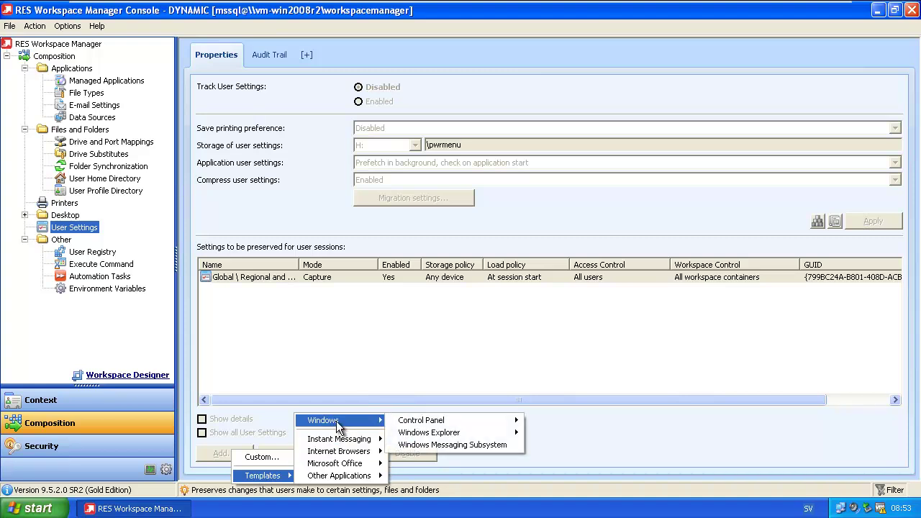
mouse_move(447, 424)
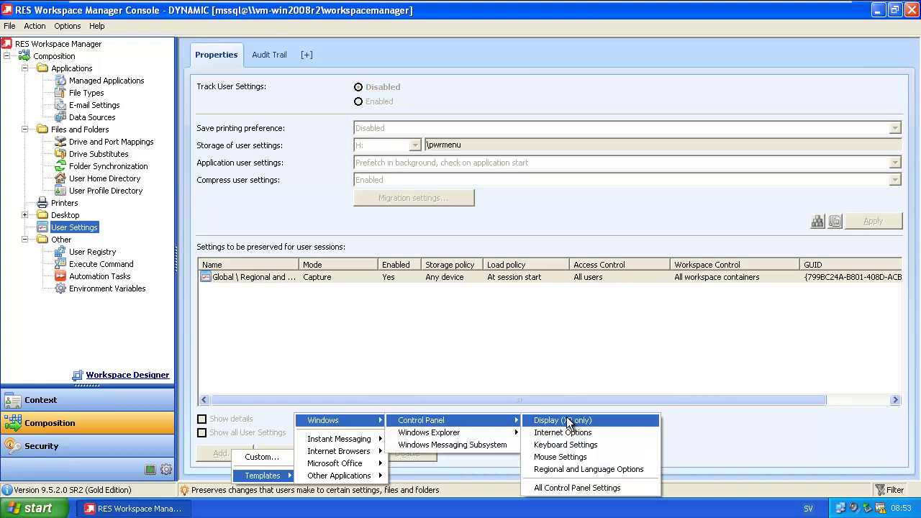
left_click(595, 444)
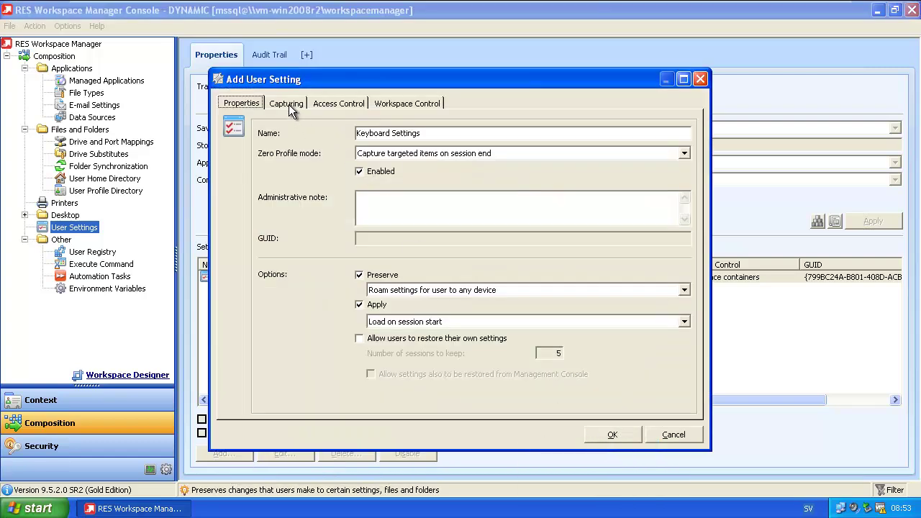
left_click(288, 104)
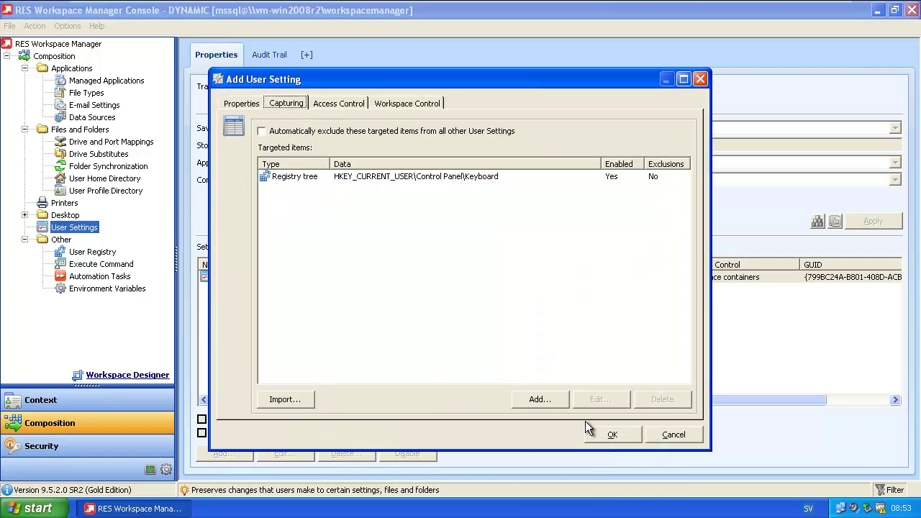
left_click(605, 434)
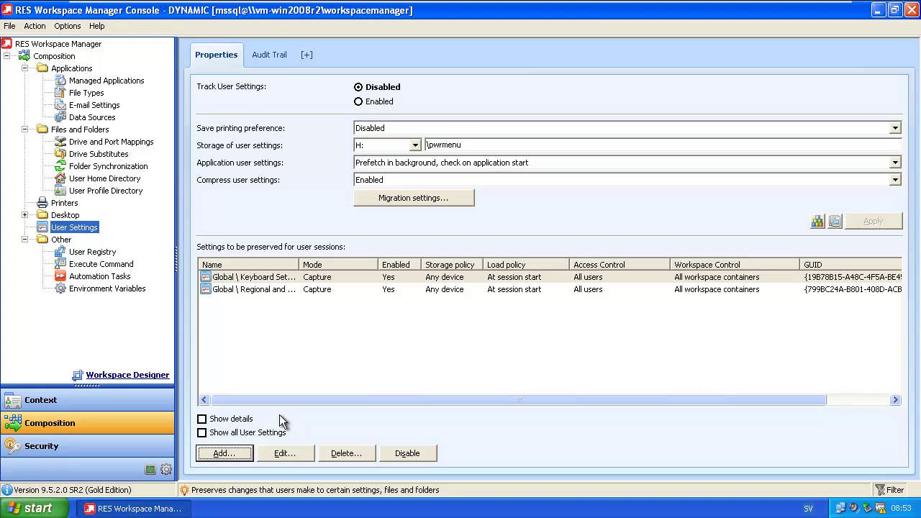
Enable and apply Track User Settings, then set VM-XP's Run Workspace Composer option to Automatic
left_click(360, 102)
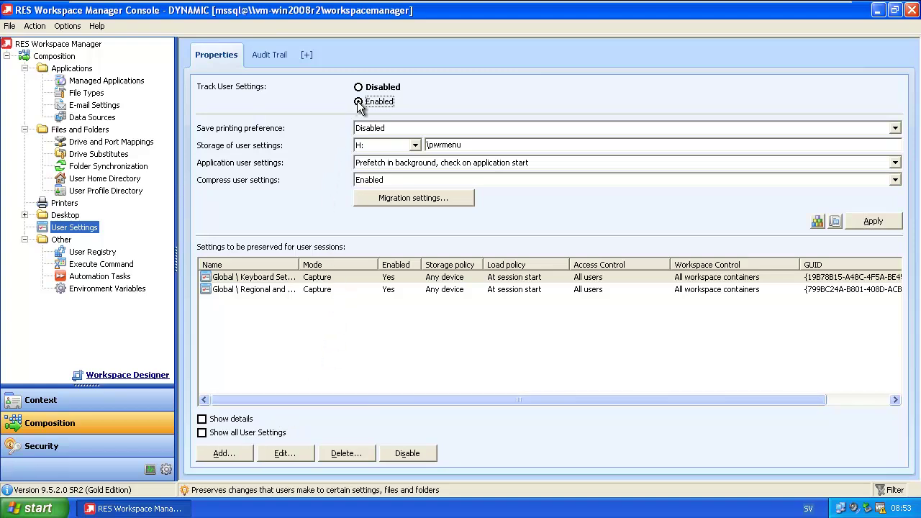
left_click(856, 221)
left_click(166, 469)
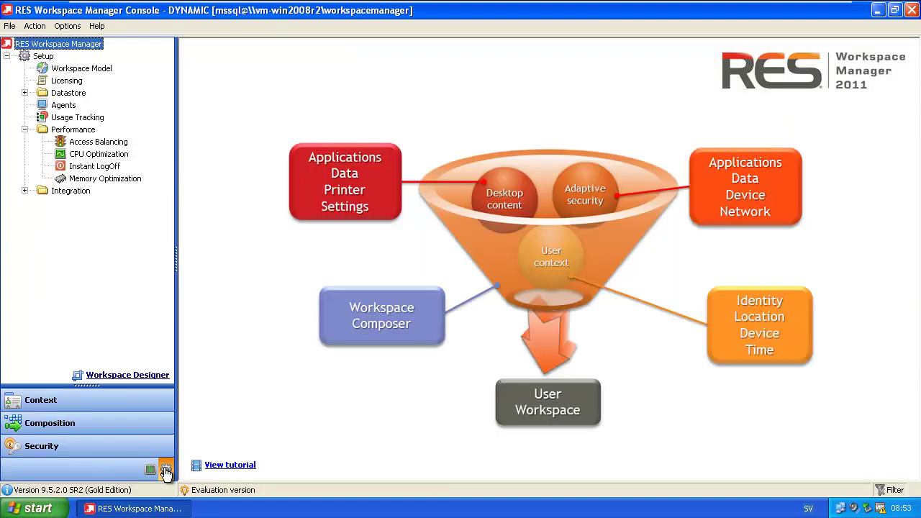
left_click(67, 105)
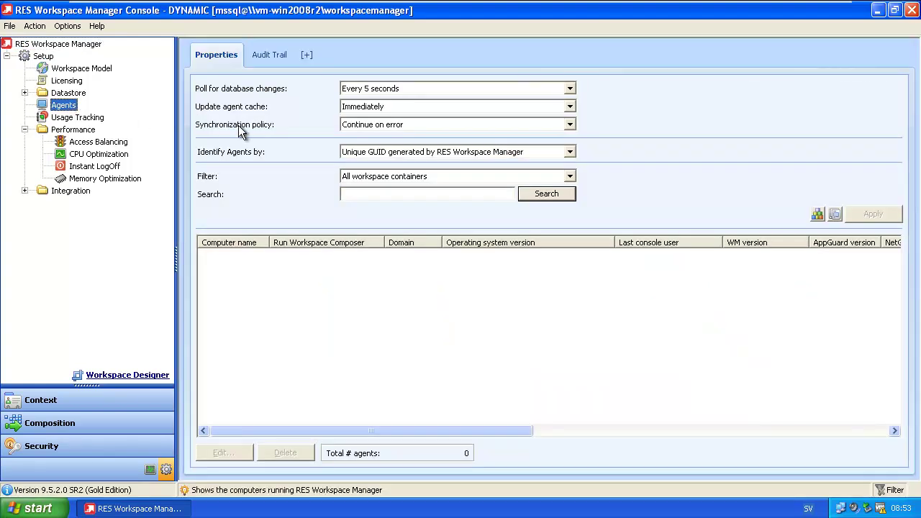
left_click(547, 195)
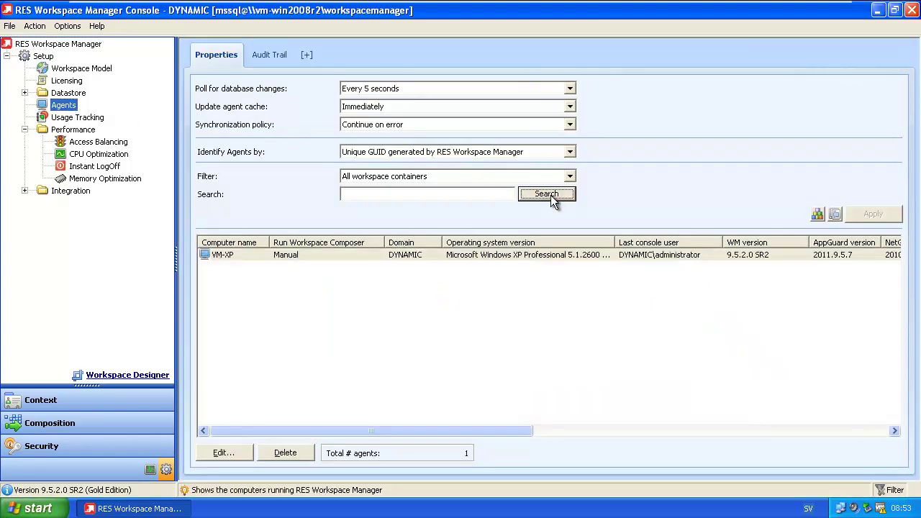
left_click(358, 258)
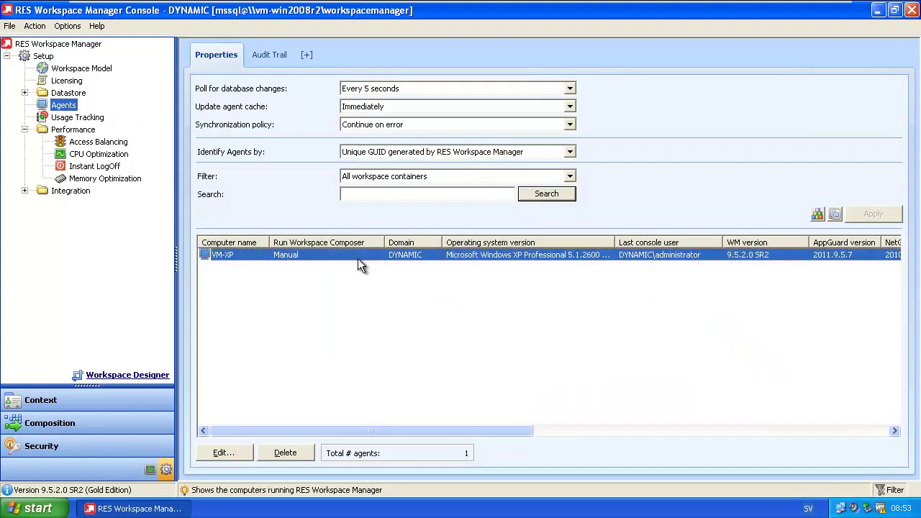
right_click(287, 256)
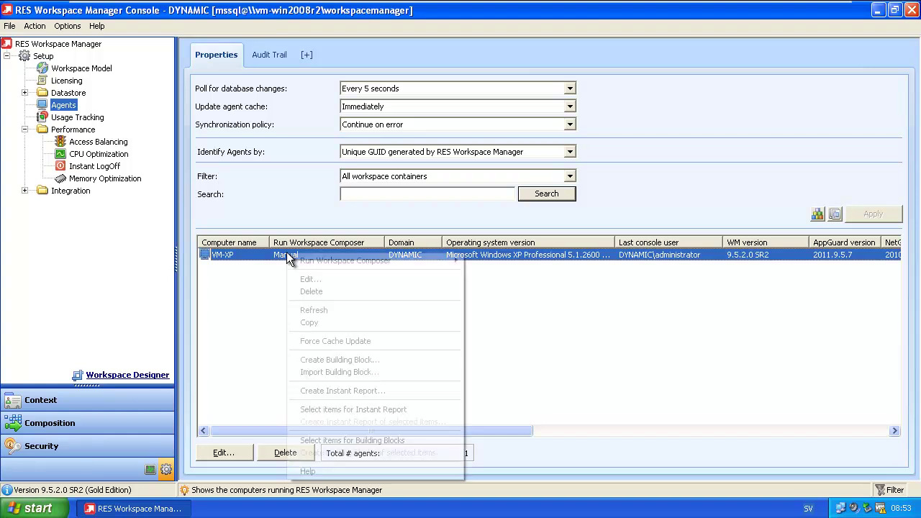
mouse_move(325, 262)
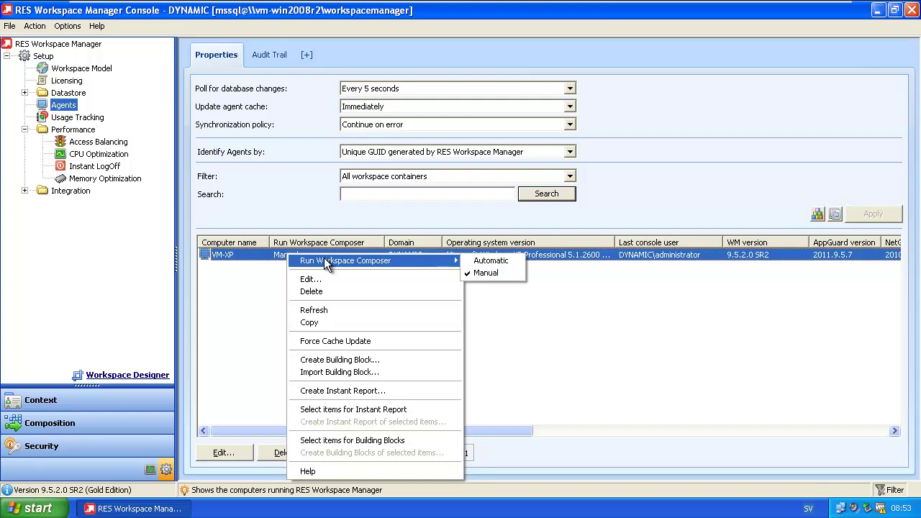
left_click(497, 260)
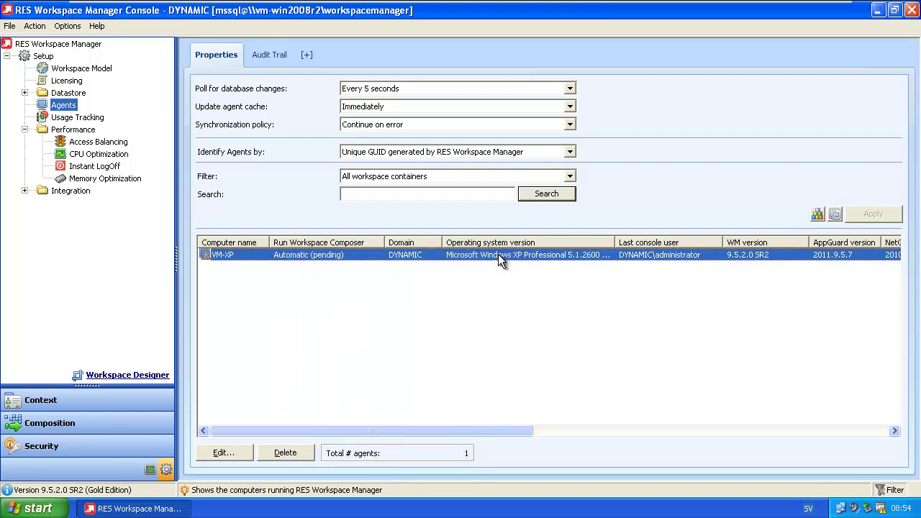
Log off Windows XP
left_click(32, 508)
left_click(192, 484)
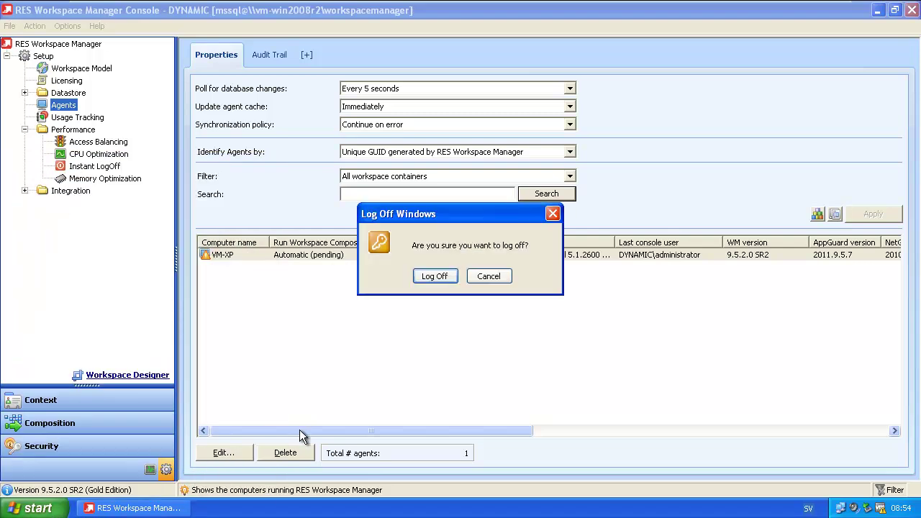
left_click(434, 277)
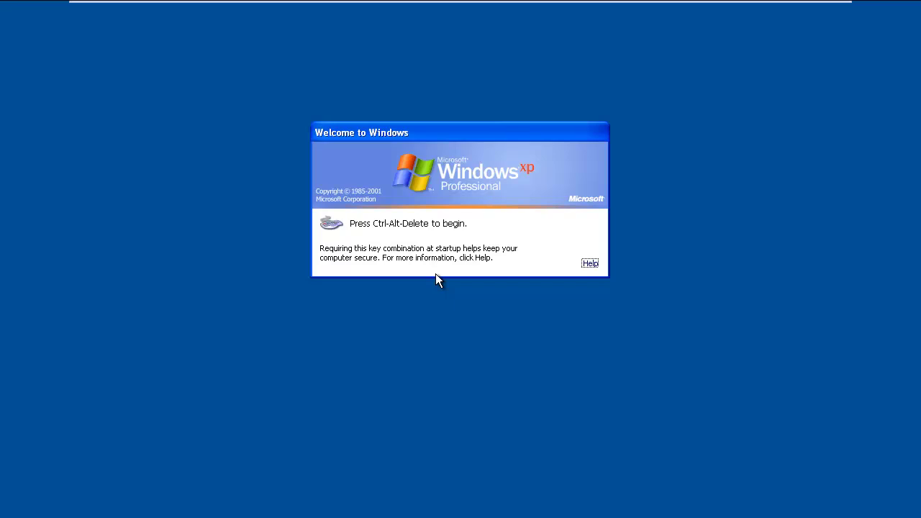
Log back on with the account password and open My Computer
key("ctrl+alt+Delete")
type("*********")
key("Return")
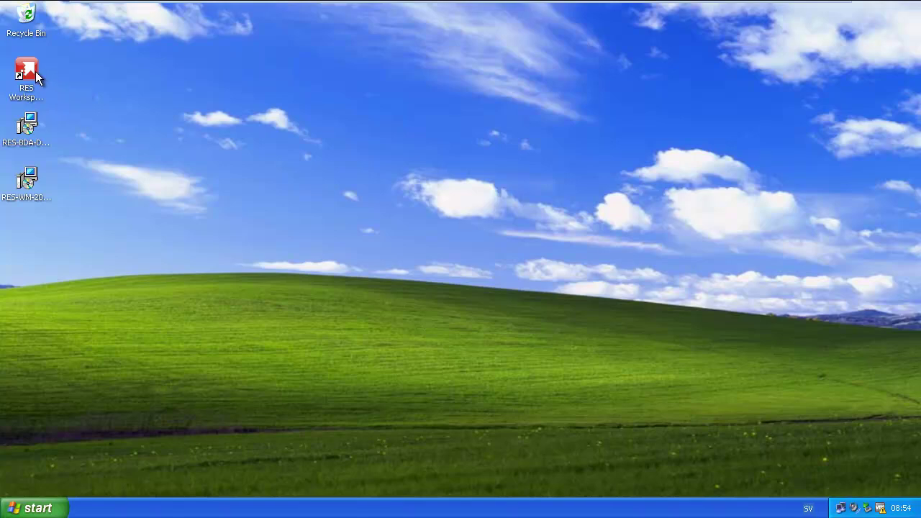
left_click(30, 508)
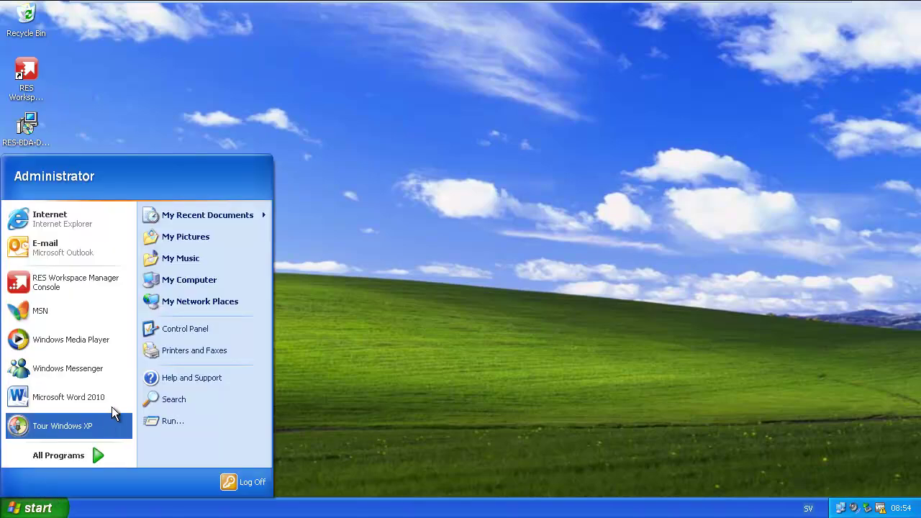
left_click(196, 279)
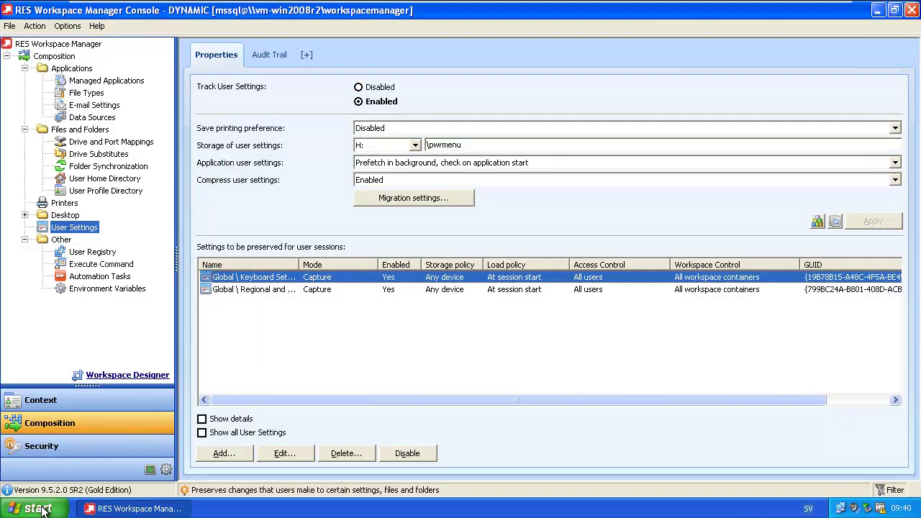
Launch Microsoft Word 2010 from the Start menu and close it again
left_click(37, 508)
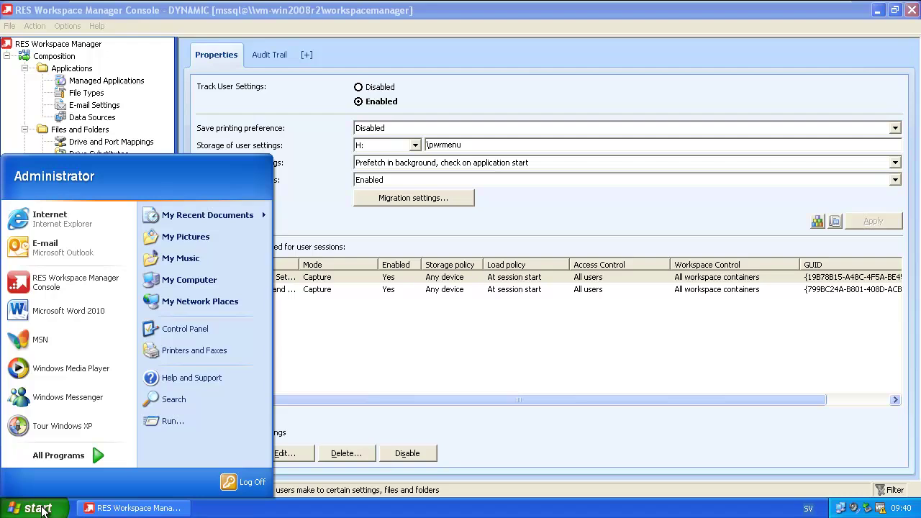
mouse_move(51, 456)
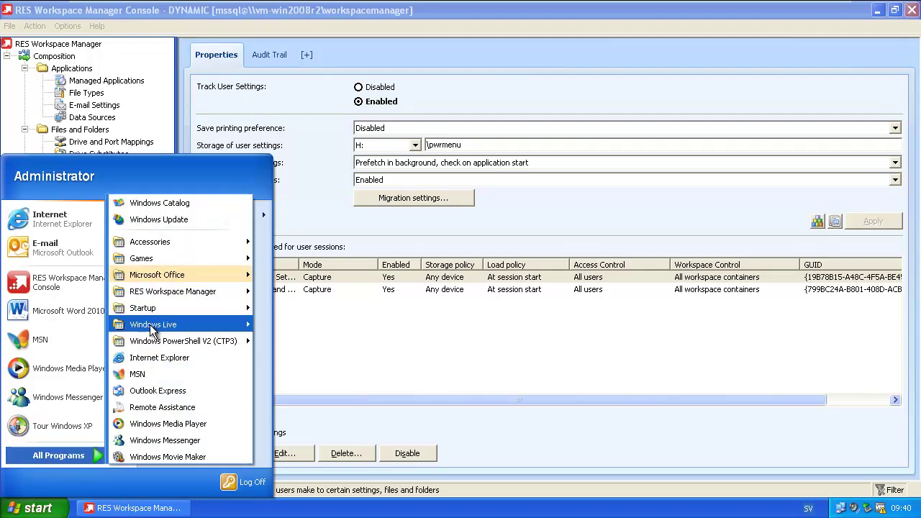
mouse_move(175, 275)
left_click_drag(310, 358, 309, 355)
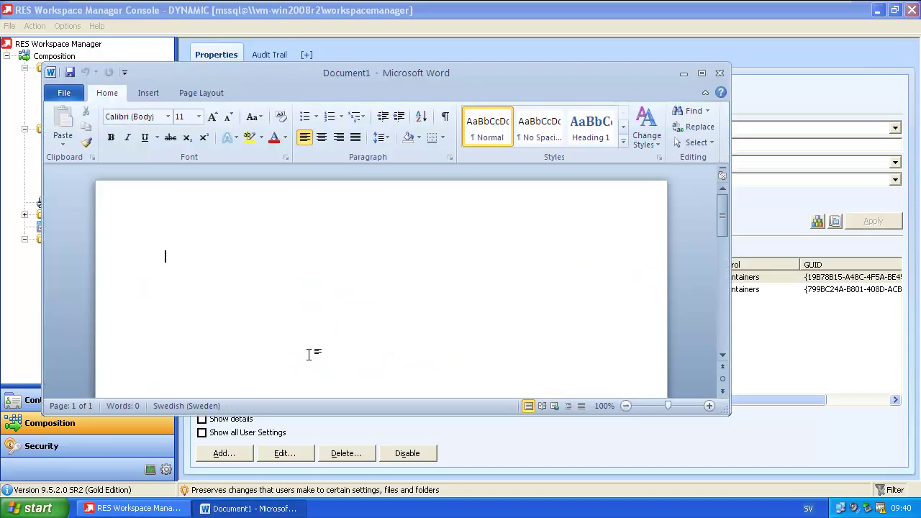
key("alt+F4")
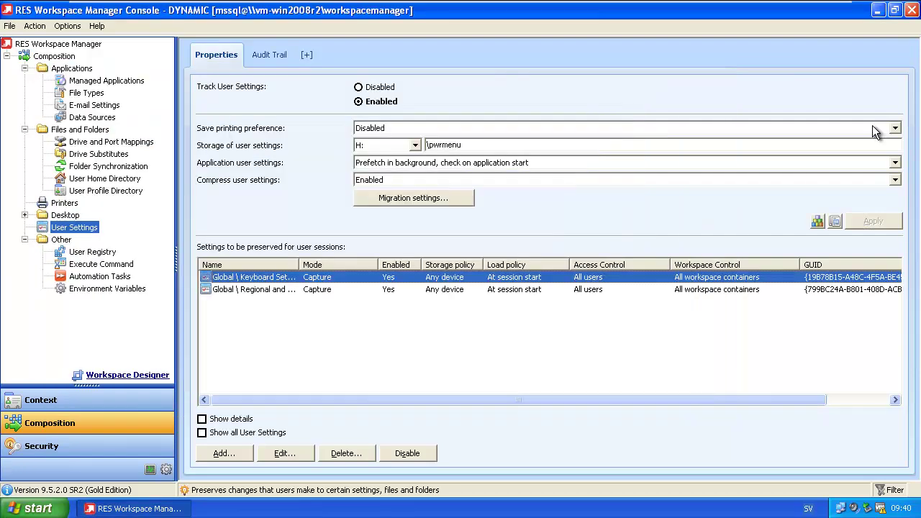
Add a user setting from the Microsoft Office > Microsoft Word > 2010 template and save it
left_click(240, 457)
mouse_move(273, 483)
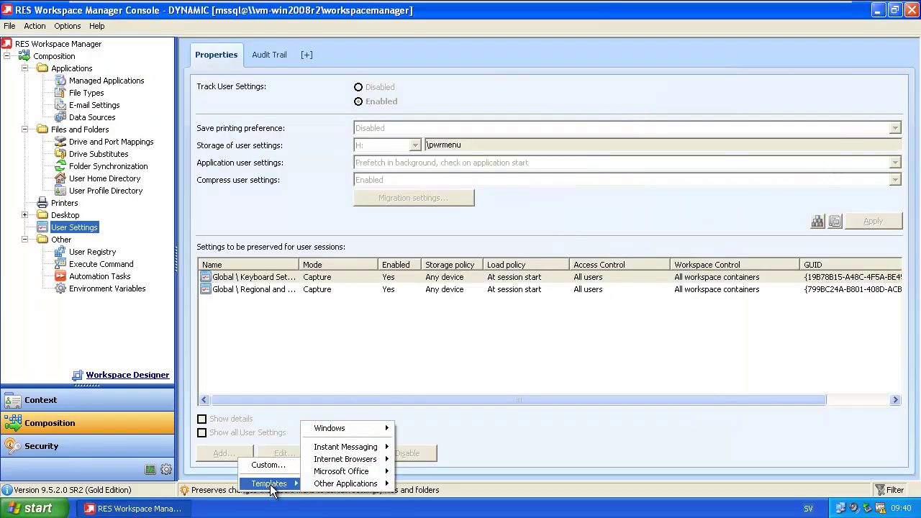
mouse_move(349, 476)
mouse_move(464, 430)
left_click(540, 451)
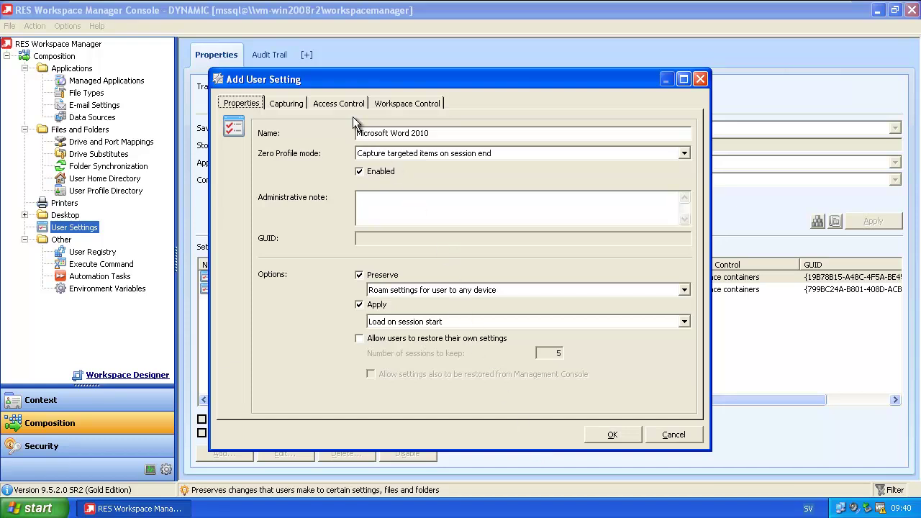
left_click(298, 105)
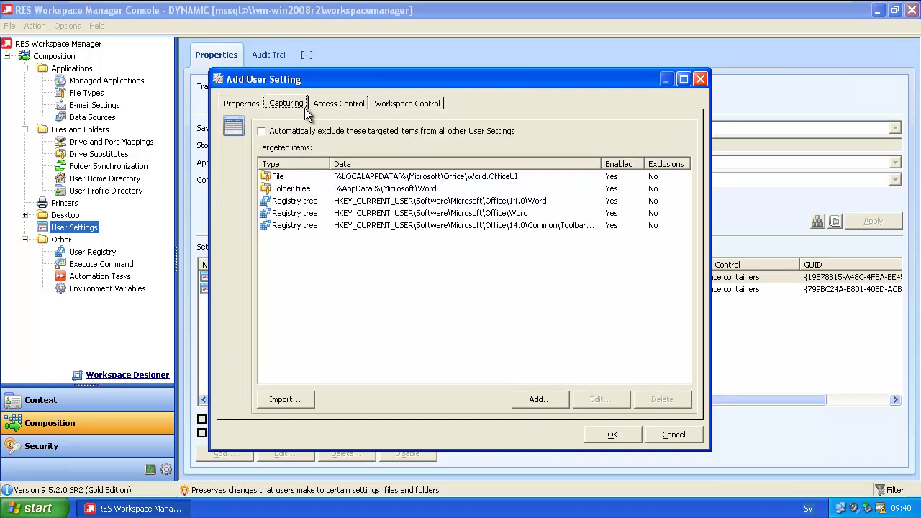
left_click(604, 436)
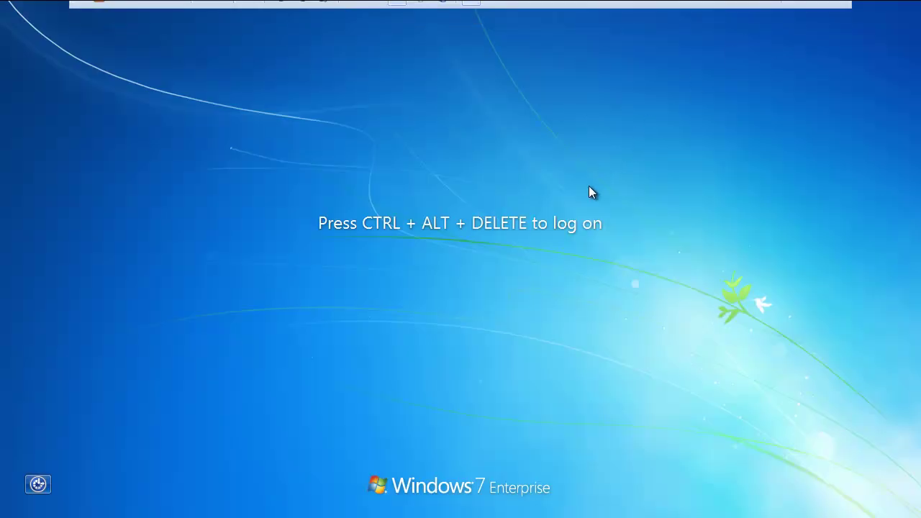
Log on to Windows 7 with the administrator password
key("ctrl+alt+Insert")
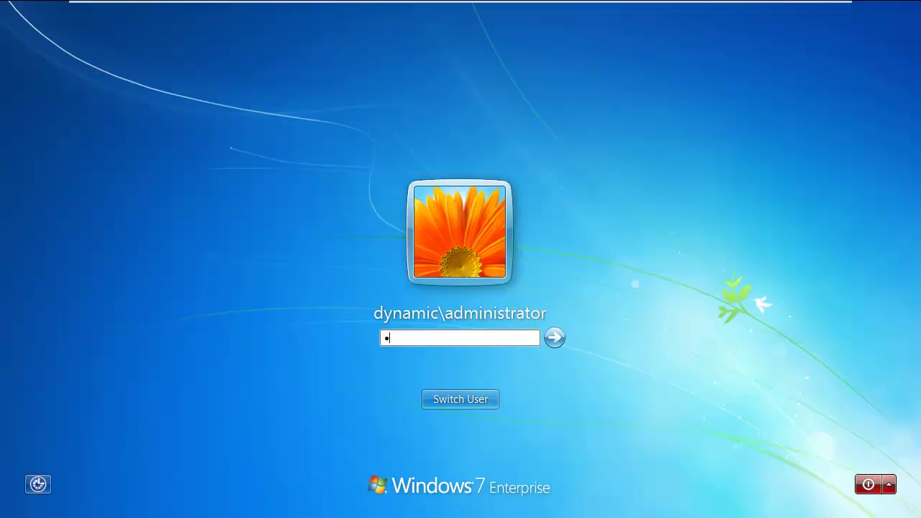
key("Return")
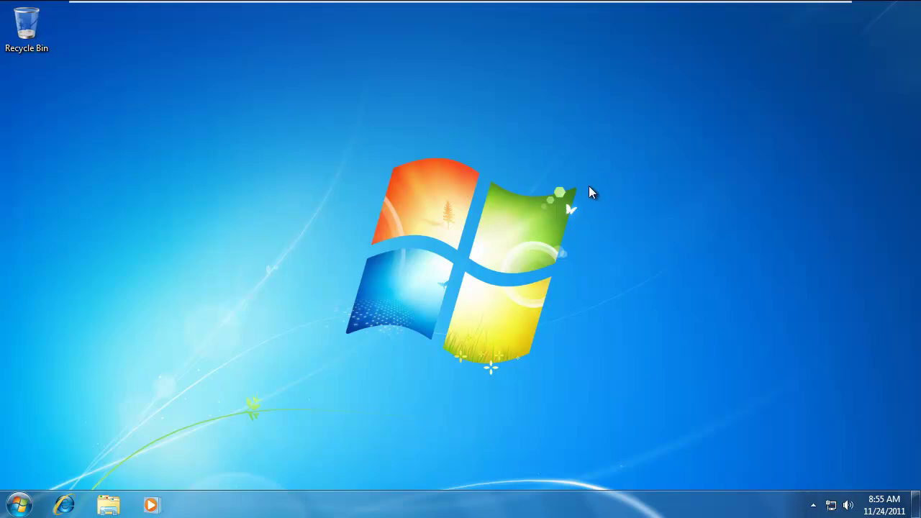
Start Word 2010 from All Programs > Microsoft Office, then close Word
left_click(19, 505)
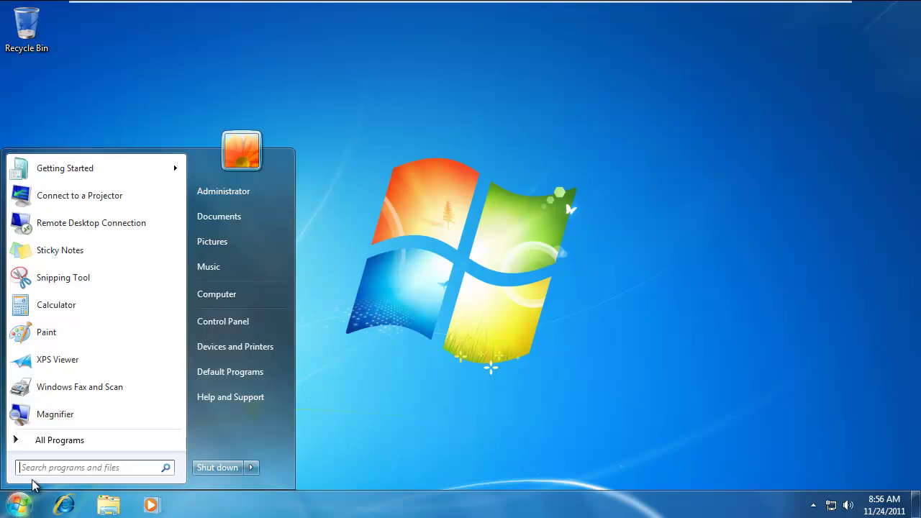
left_click(45, 442)
left_click(70, 341)
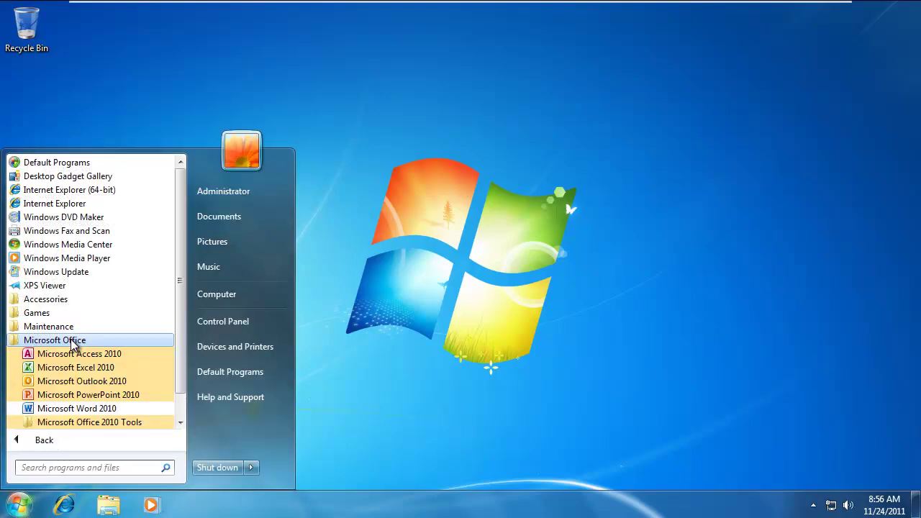
left_click(77, 409)
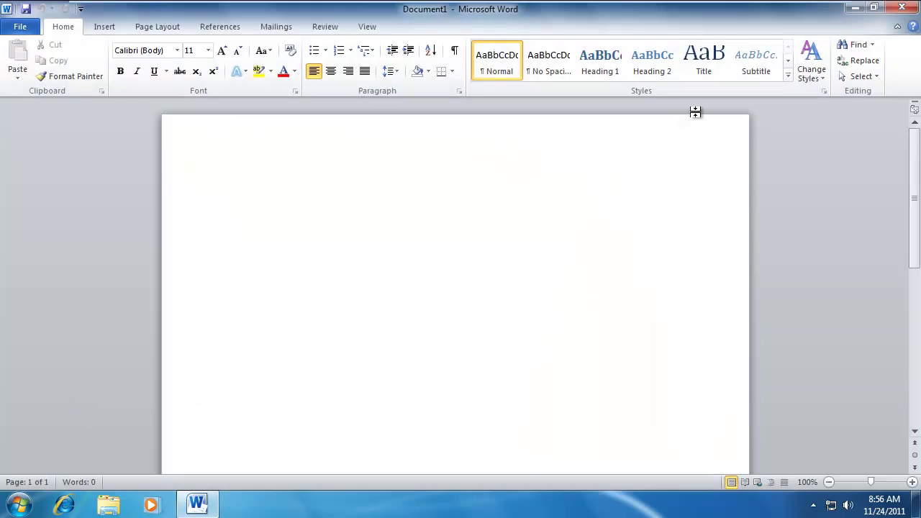
left_click(905, 7)
left_click(908, 7)
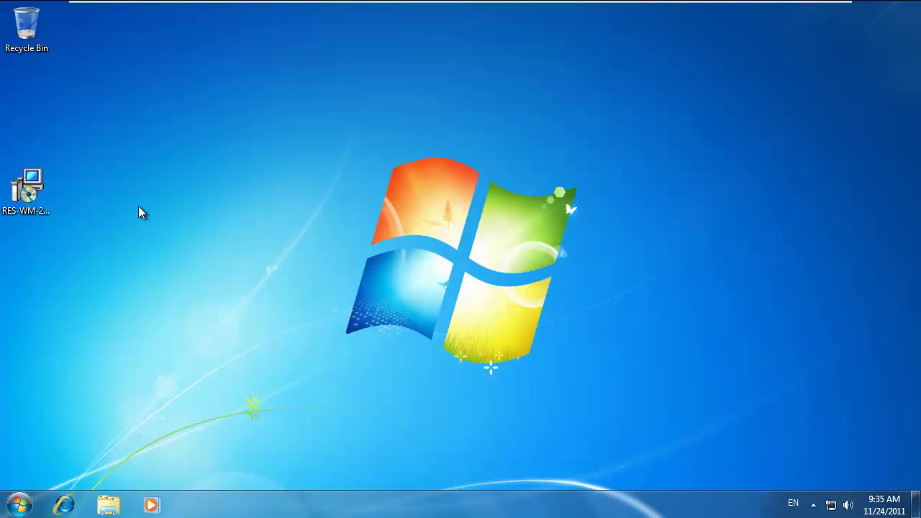
Install RES-WM-2011 SR2 Express with the default folder and shortcuts, with Workspace Composer set to No, launching the Management Console afterwards
double_click(37, 195)
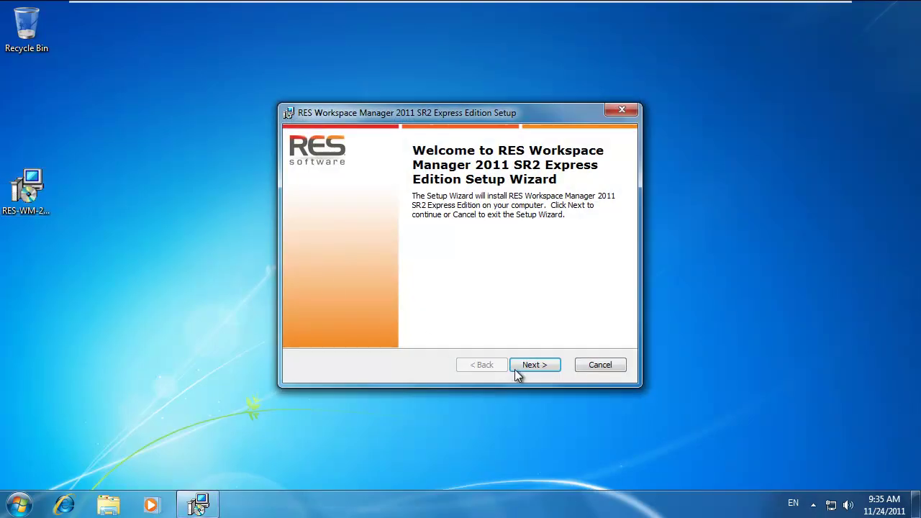
left_click(525, 365)
left_click(438, 310)
left_click(534, 365)
left_click(536, 368)
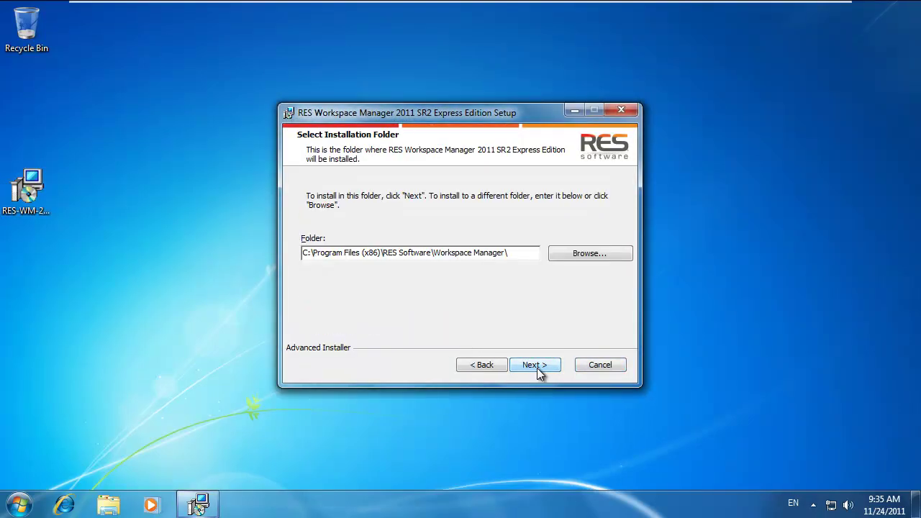
left_click(537, 367)
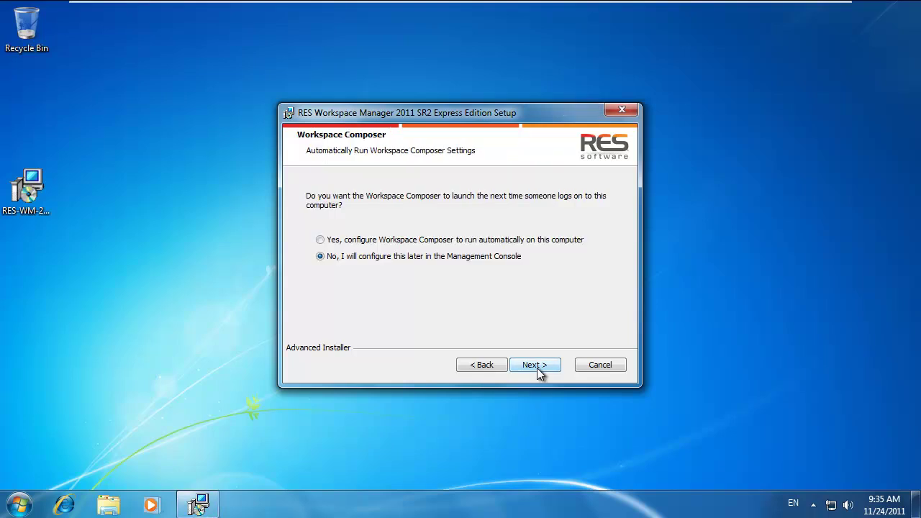
left_click(537, 368)
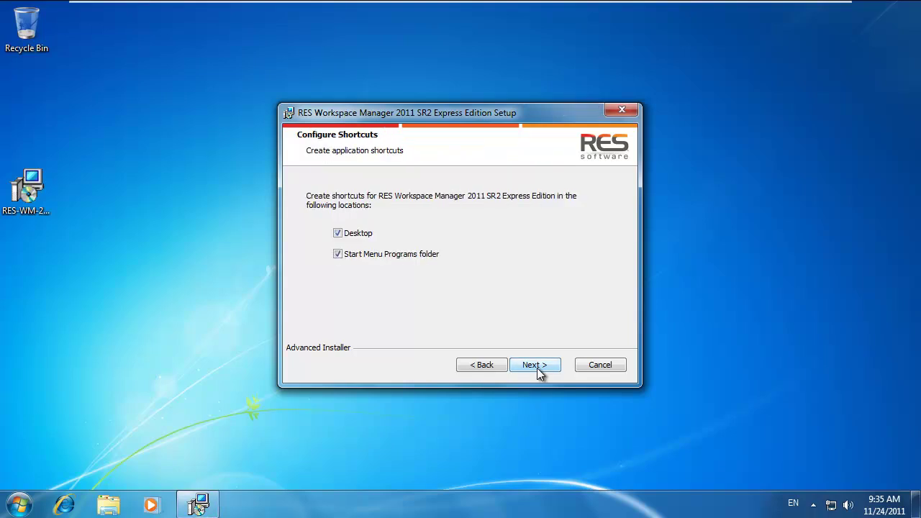
left_click(537, 367)
left_click(537, 367)
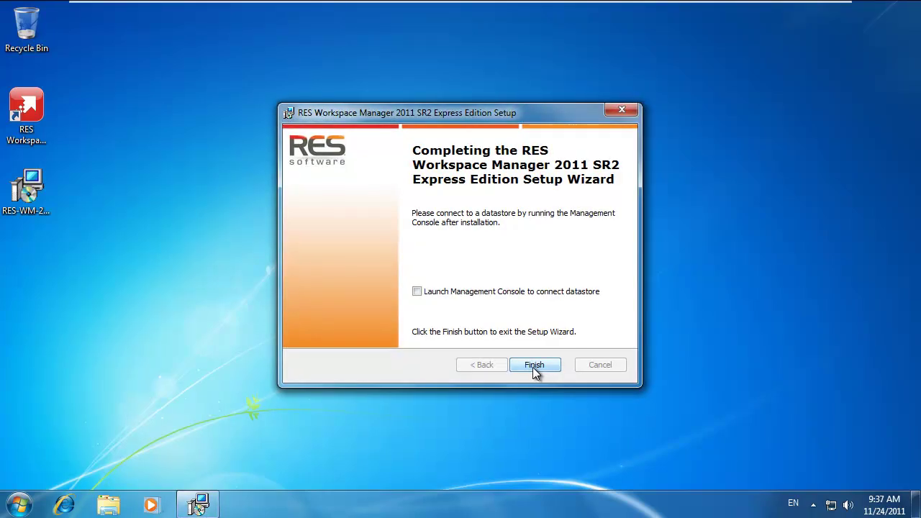
left_click(417, 292)
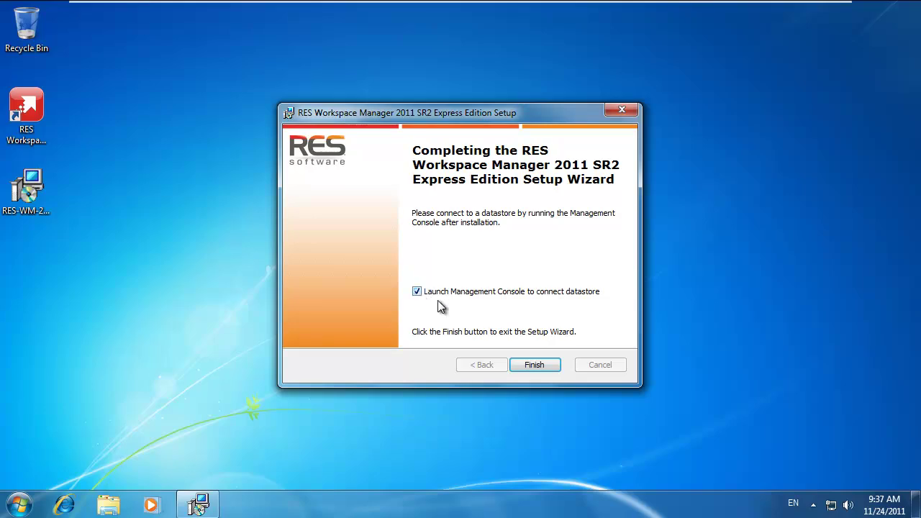
Finish setup, choose Connect to an existing datastore, and enter server vm-win2008r2 and database WorkspaceManager
left_click(546, 363)
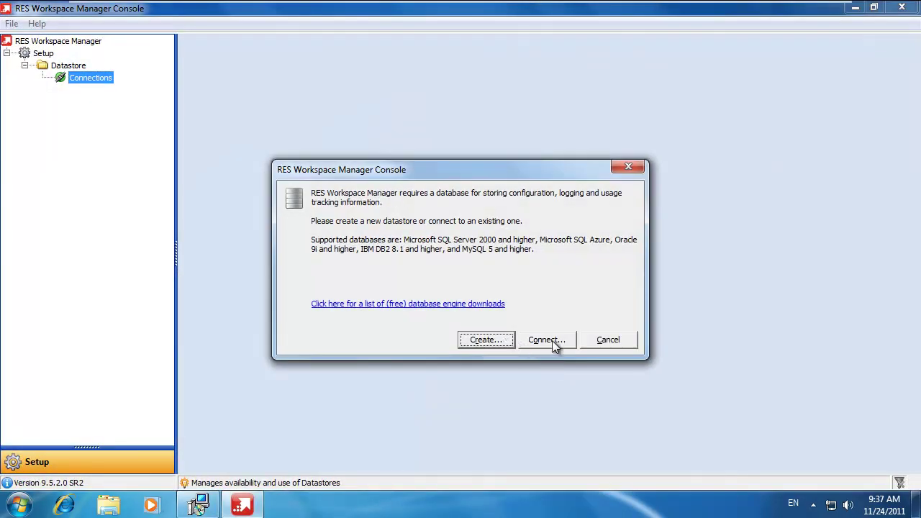
left_click(553, 341)
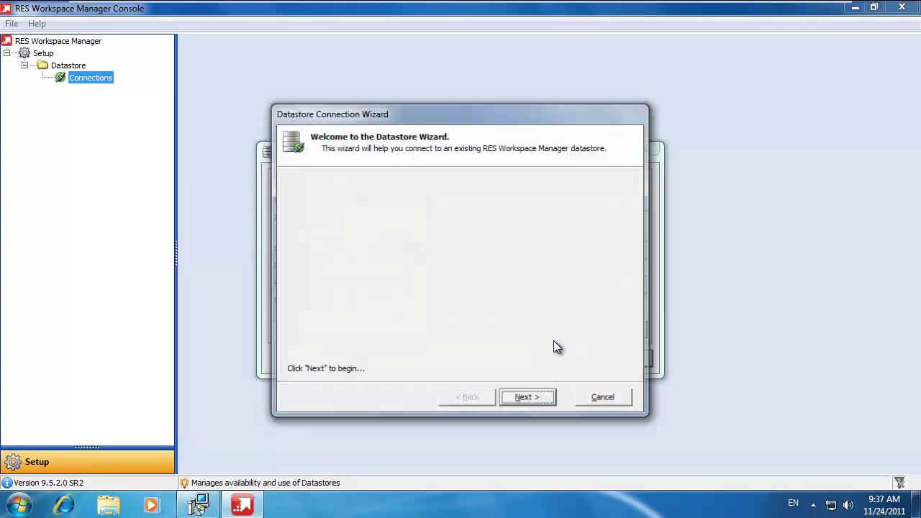
left_click(547, 398)
left_click(466, 208)
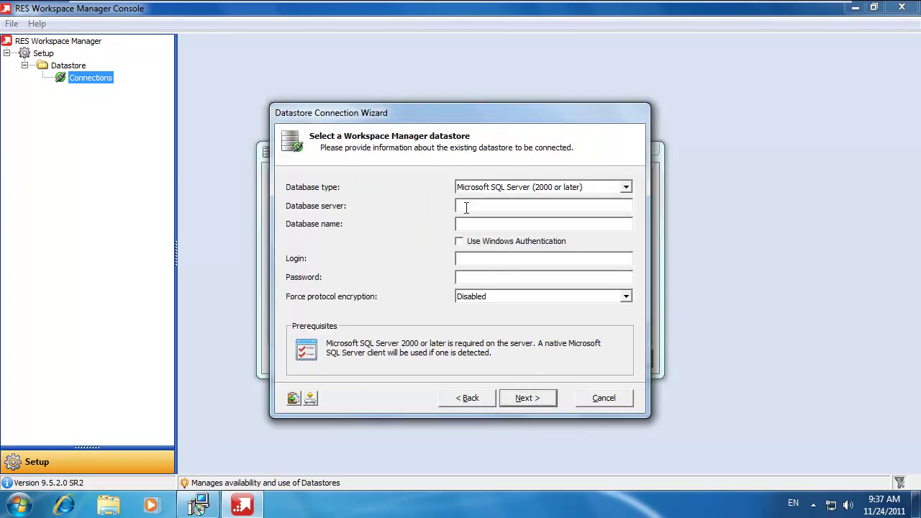
type("vm")
type("Worksap")
key("BackSpace")
key("BackSpace")
type("paceManag")
Enter the WorkspaceManager login and its password, test, and confirm the permanent connection
key("Tab")
key("Tab")
type("Worksapc")
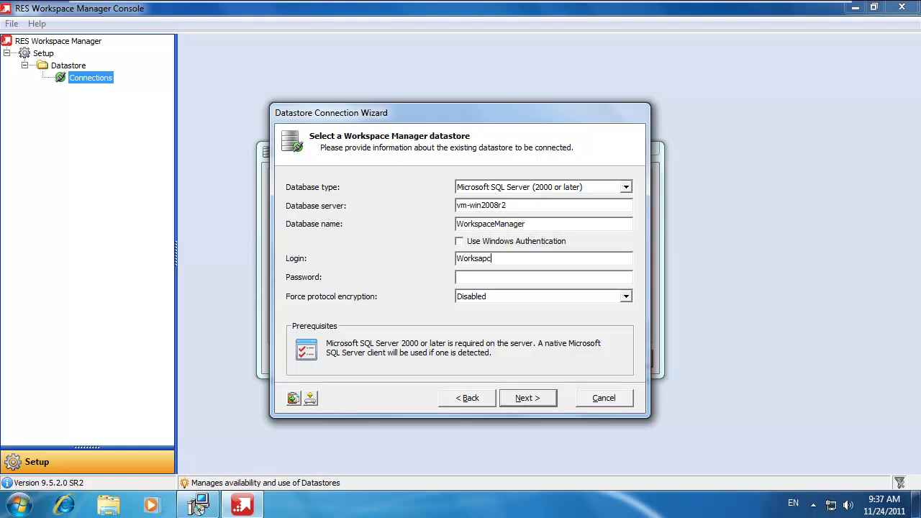
key("BackSpace")
key("BackSpace")
key("BackSpace")
type("paceManager")
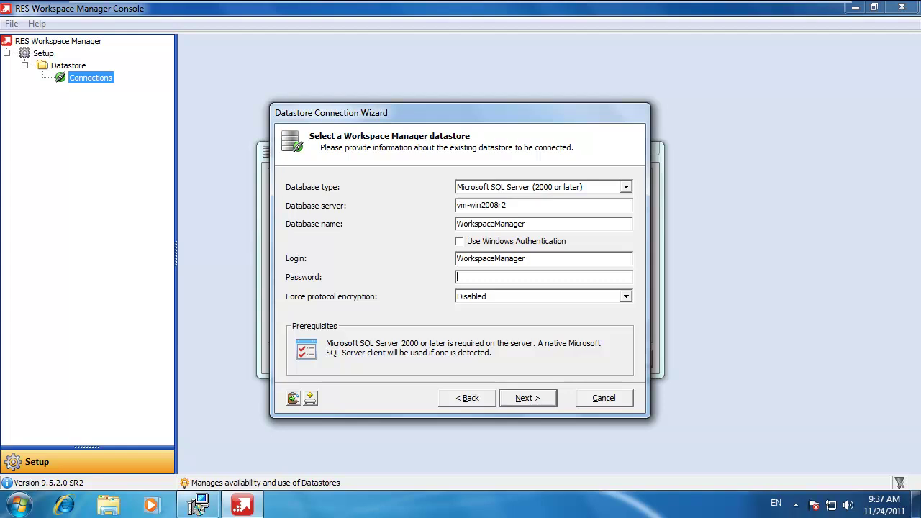
type("********")
left_click(528, 397)
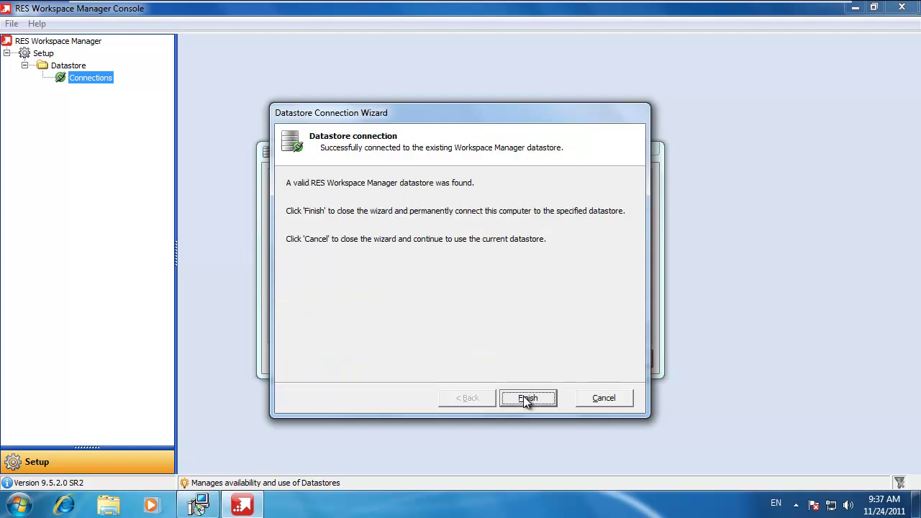
left_click(525, 396)
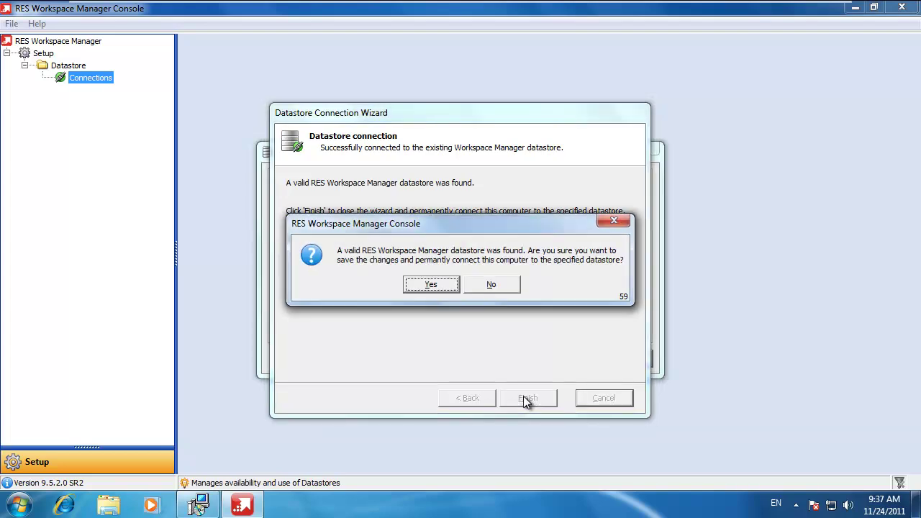
left_click(434, 285)
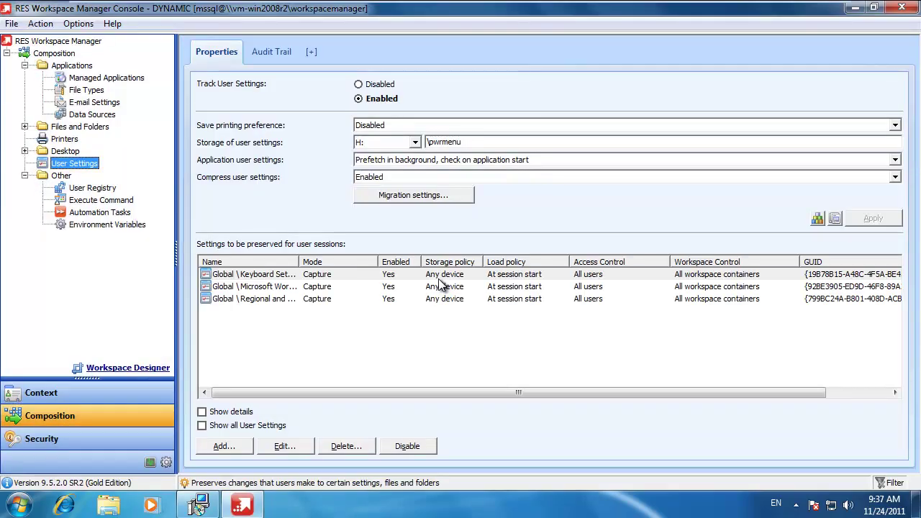
Close the Management Console and agree to restart Windows 7 now
left_click(902, 7)
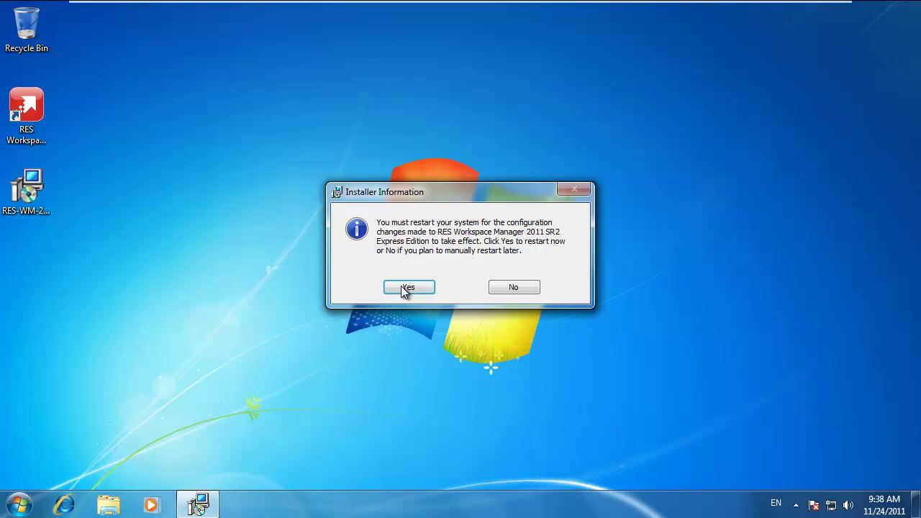
left_click(404, 288)
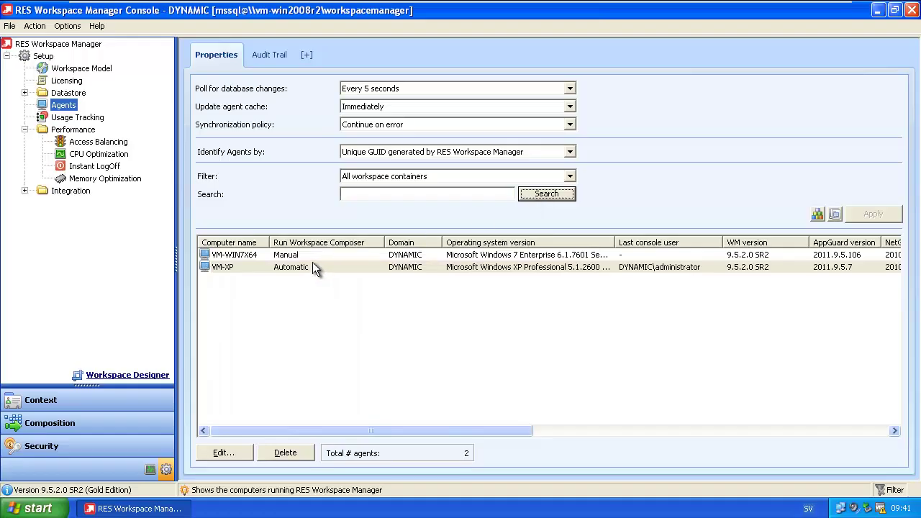
Set VM-WIN7X64's Run Workspace Composer option to Automatic
right_click(293, 254)
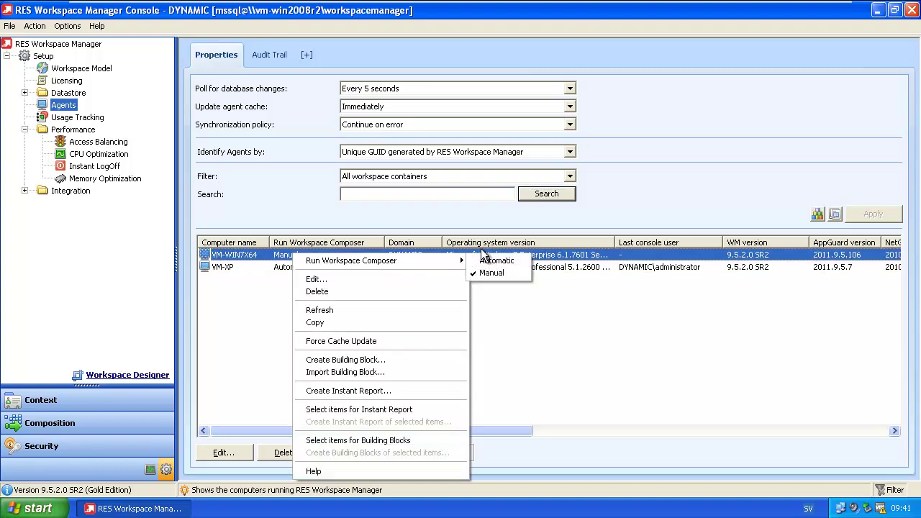
mouse_move(416, 260)
left_click(496, 257)
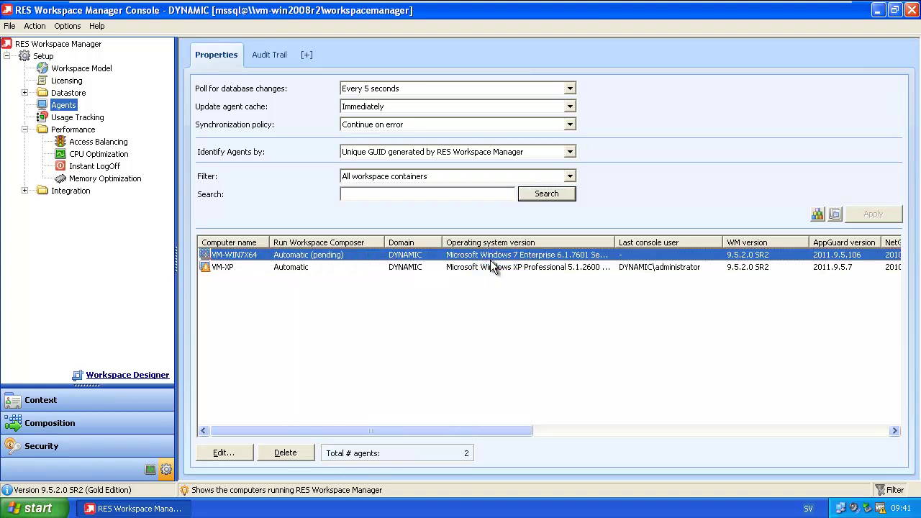
Log off Windows XP
left_click(43, 509)
left_click(244, 482)
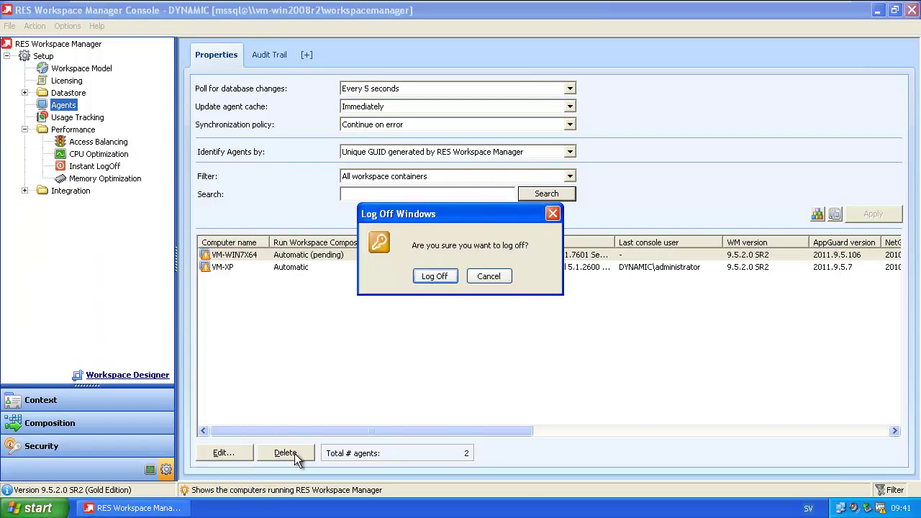
left_click(435, 277)
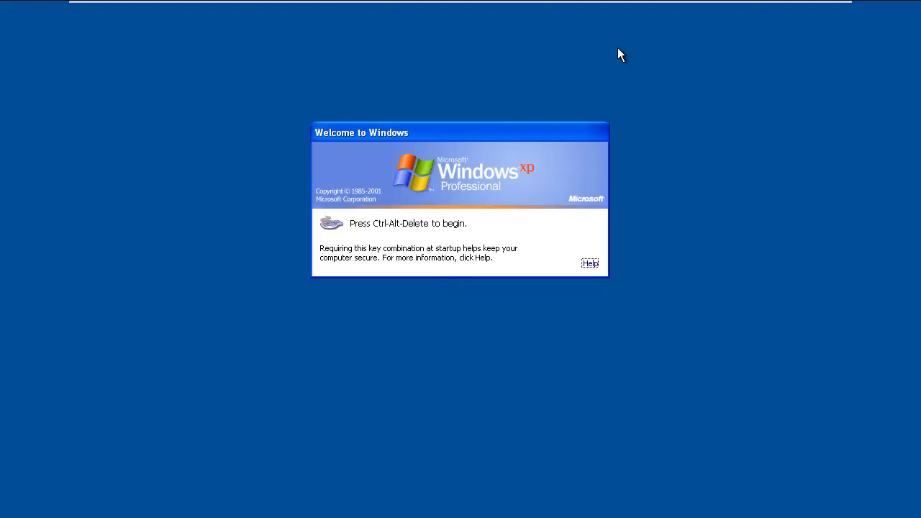
Switch to the Windows 7 virtual machine and log on with the administrator password
mouse_move(731, 4)
left_click(764, 11)
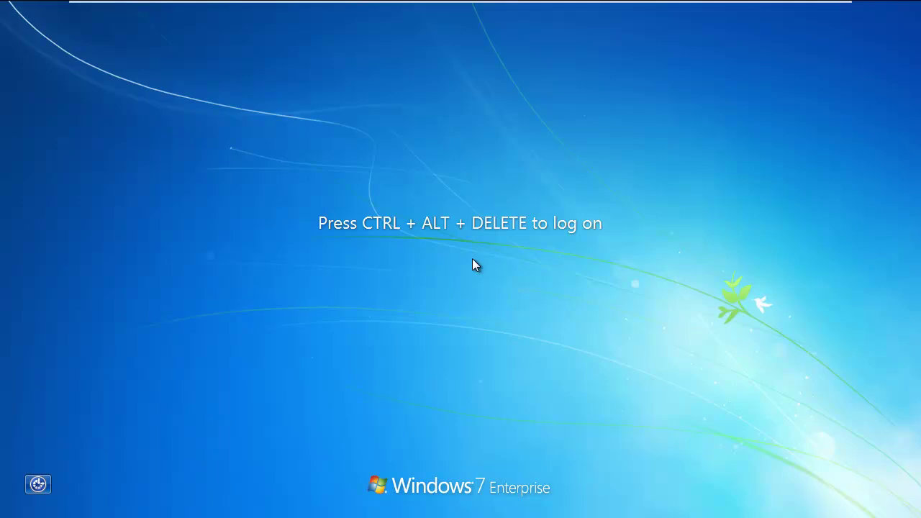
key("ctrl+alt+Delete")
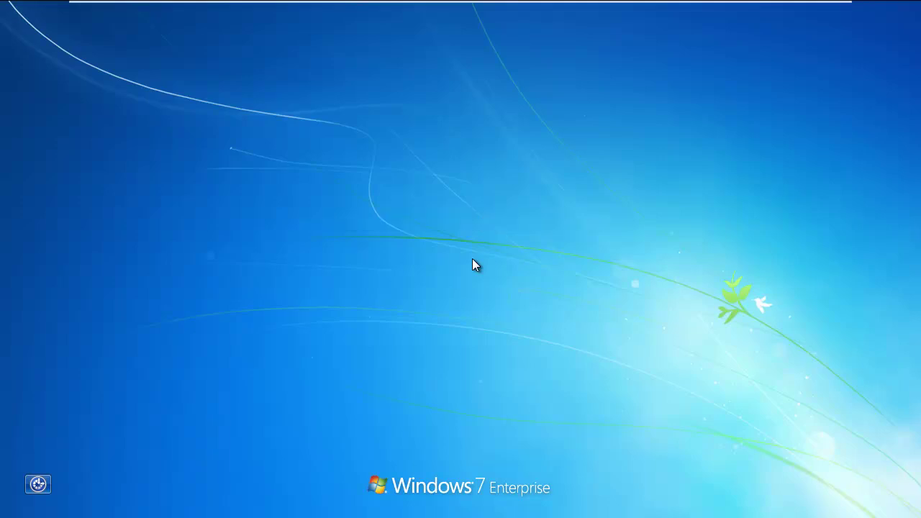
type("*********")
key("Return")
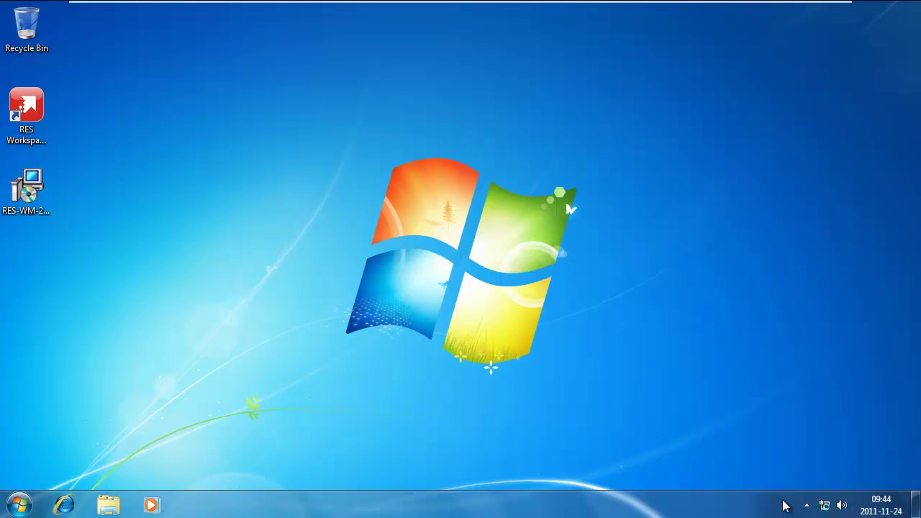
Open the Computer window and check that only Home Drive (H:) is mapped
left_click(806, 505)
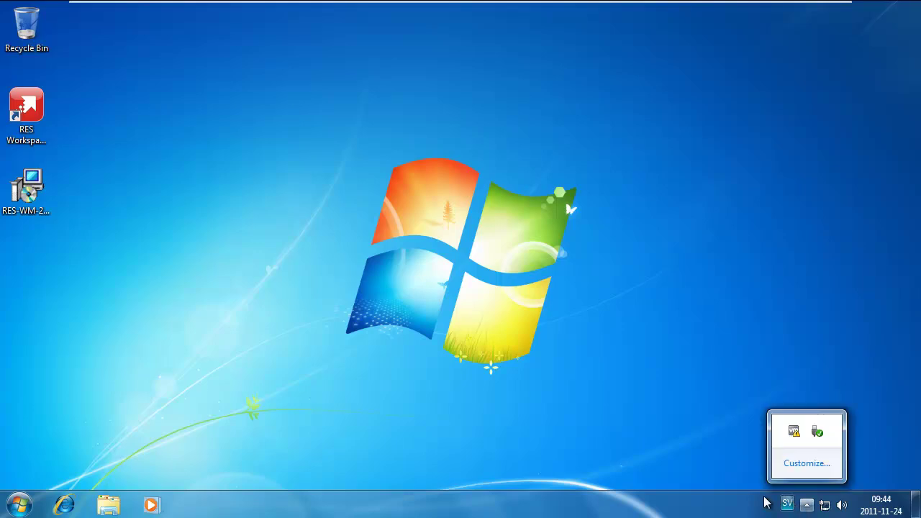
left_click(720, 482)
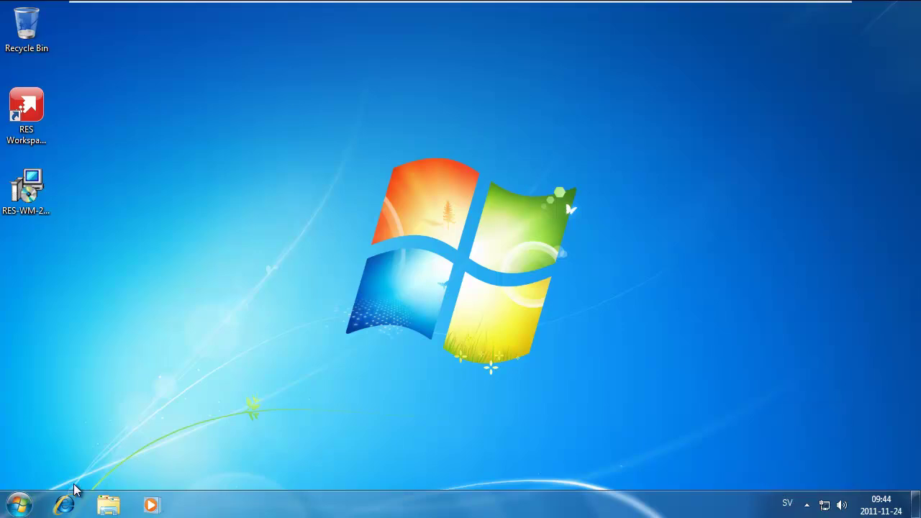
key("super+e")
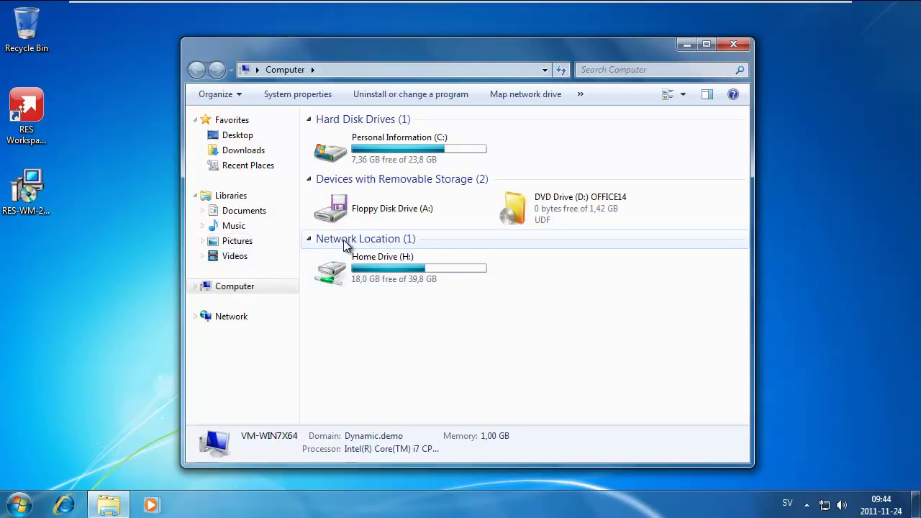
left_click(397, 260)
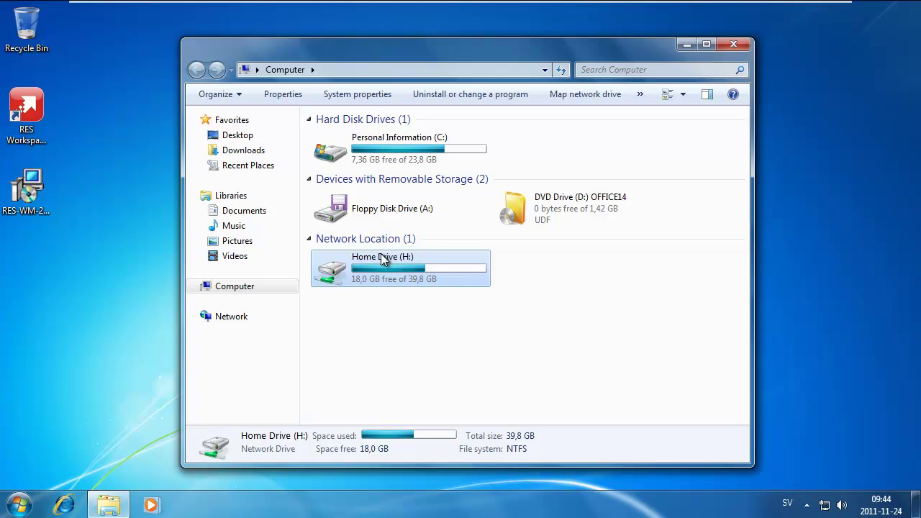
Browse All Programs > Microsoft Office in the Start menu, then close it
key("super")
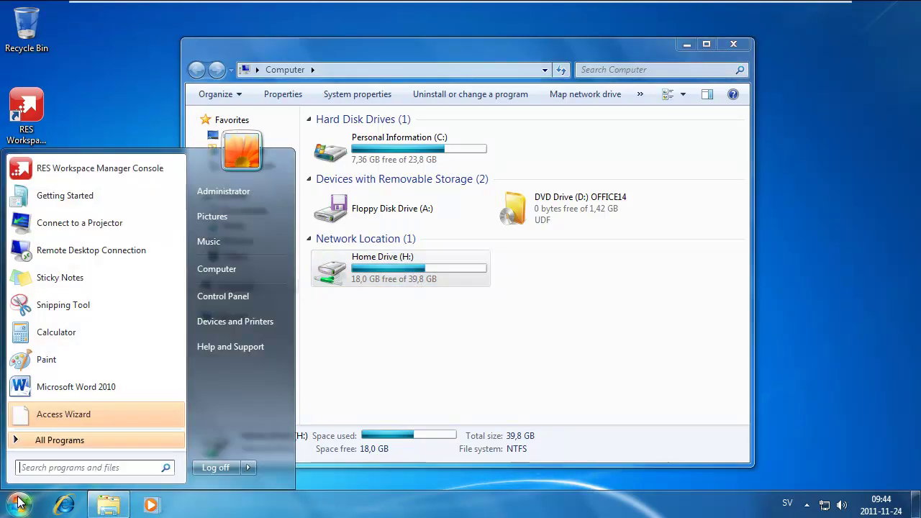
left_click(69, 439)
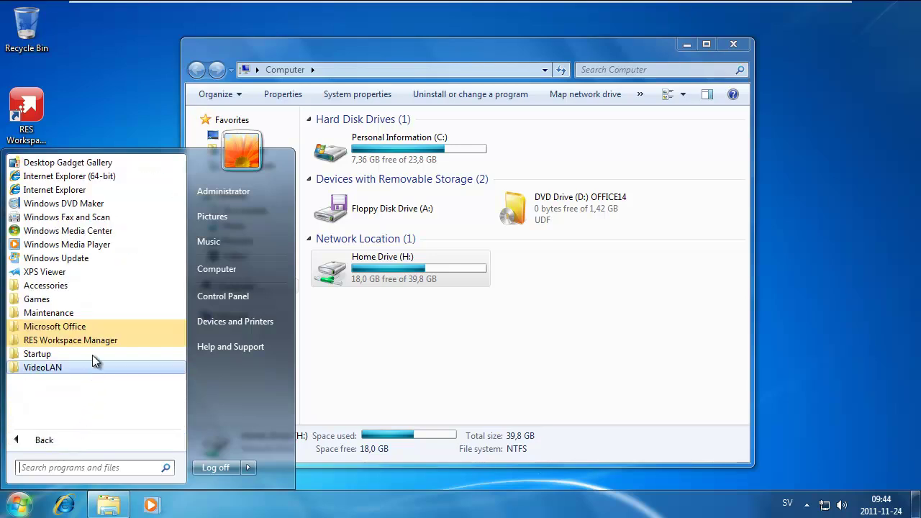
left_click(92, 327)
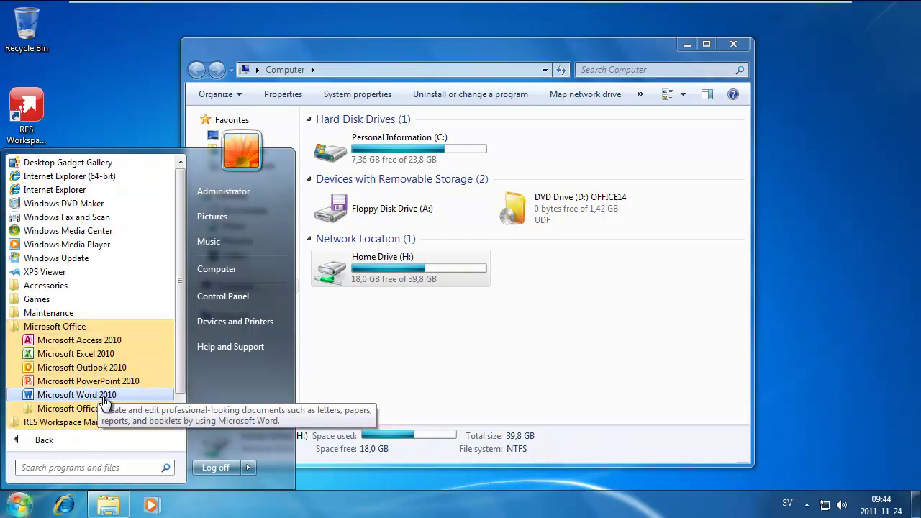
left_click(102, 396)
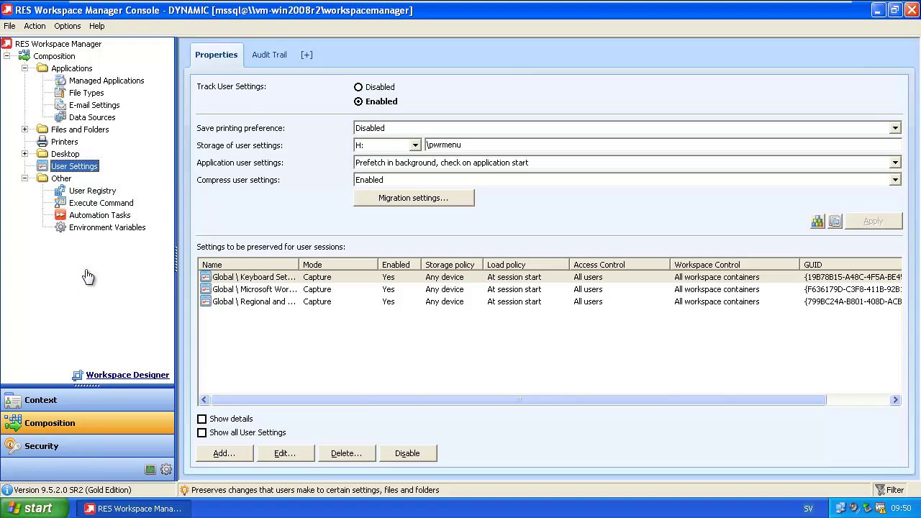
Go to Drive and Port Mappings under Files and Folders, abandoning a manual mapping
left_click(24, 130)
left_click(82, 142)
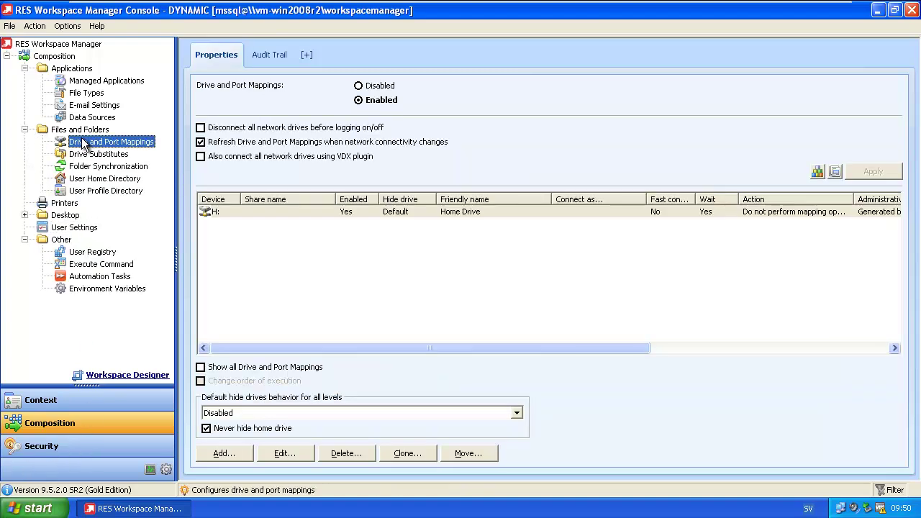
left_click(231, 453)
left_click(640, 425)
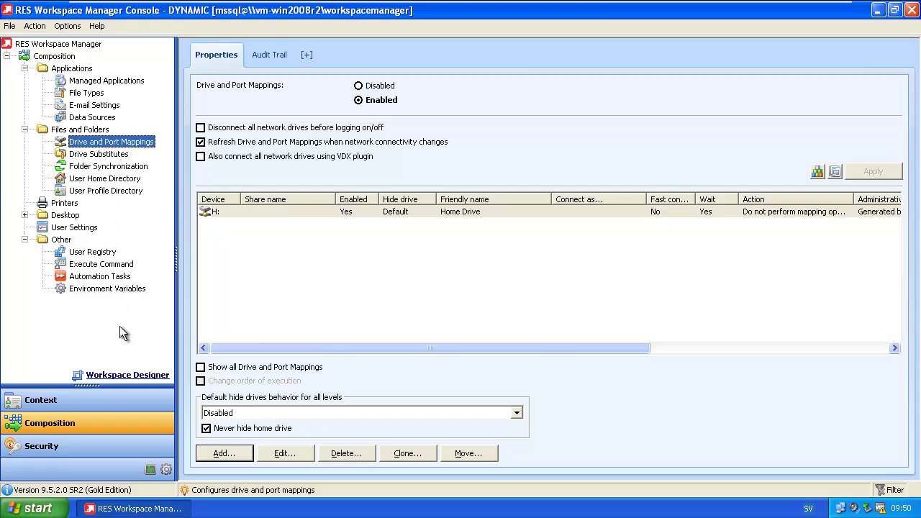
Run Workspace Designer on the VM-XP desktop sample and pick the \\vm-win2008r2\it (R:) mapping
left_click(131, 376)
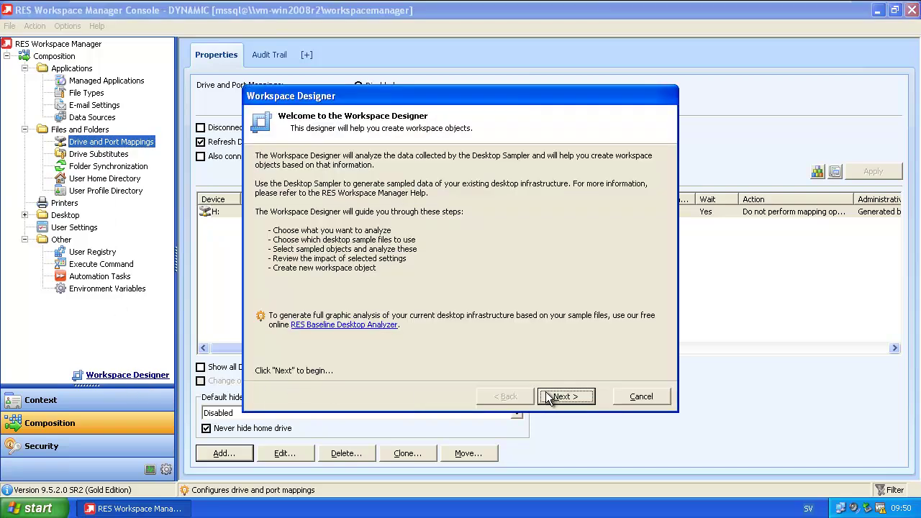
left_click(551, 398)
left_click(551, 398)
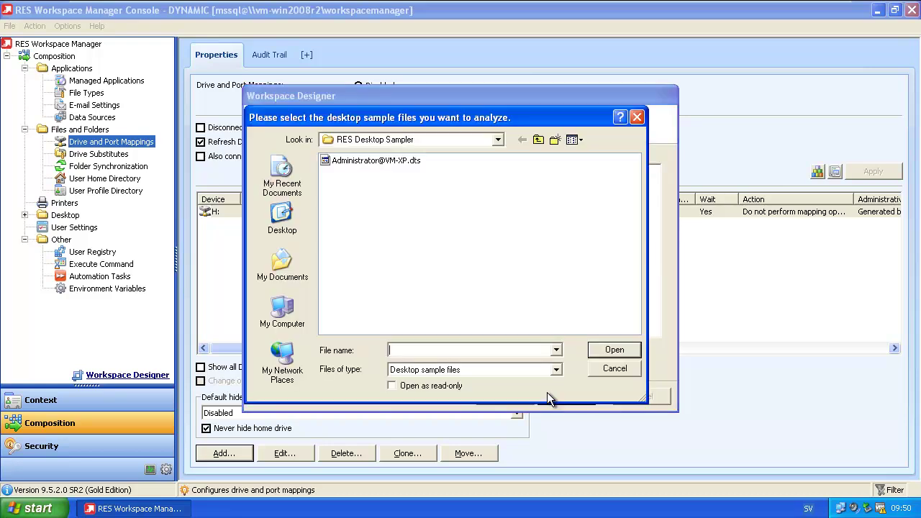
double_click(406, 158)
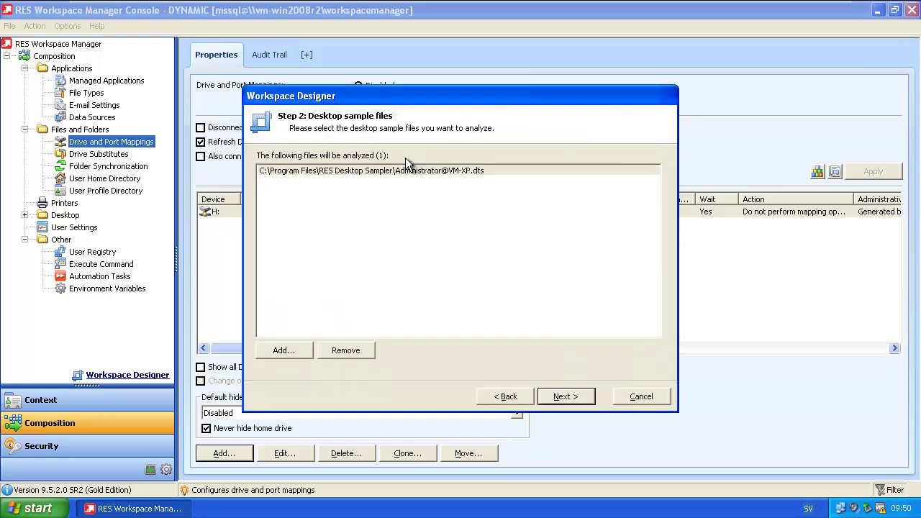
left_click(558, 396)
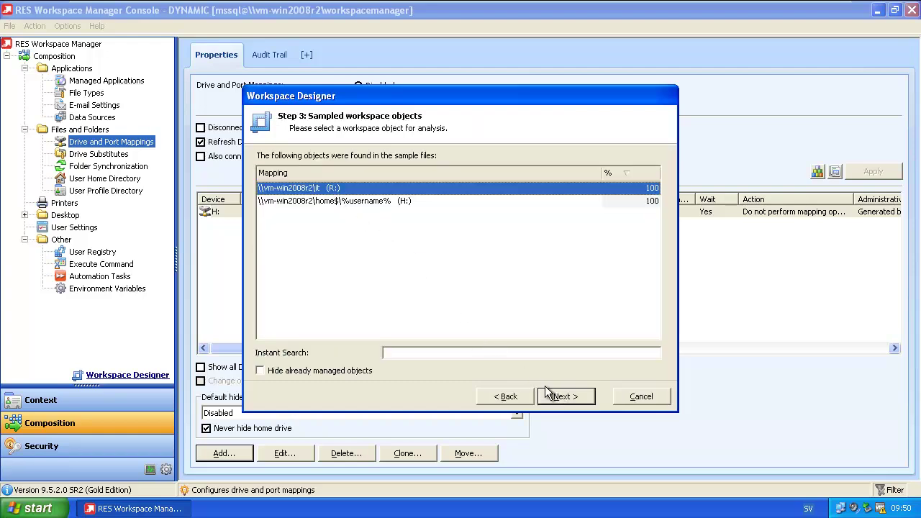
left_click(558, 397)
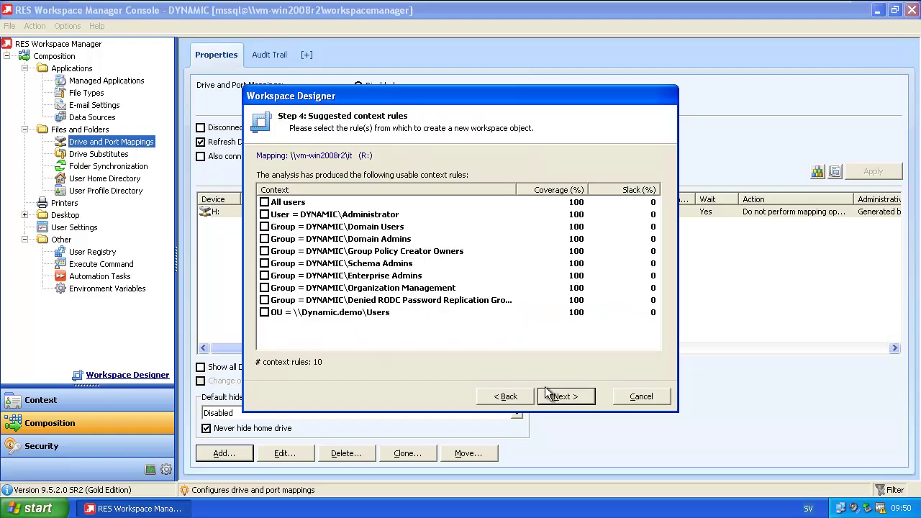
Assign the R: mapping to Domain Admins, create it, then show the Printers settings
left_click(265, 239)
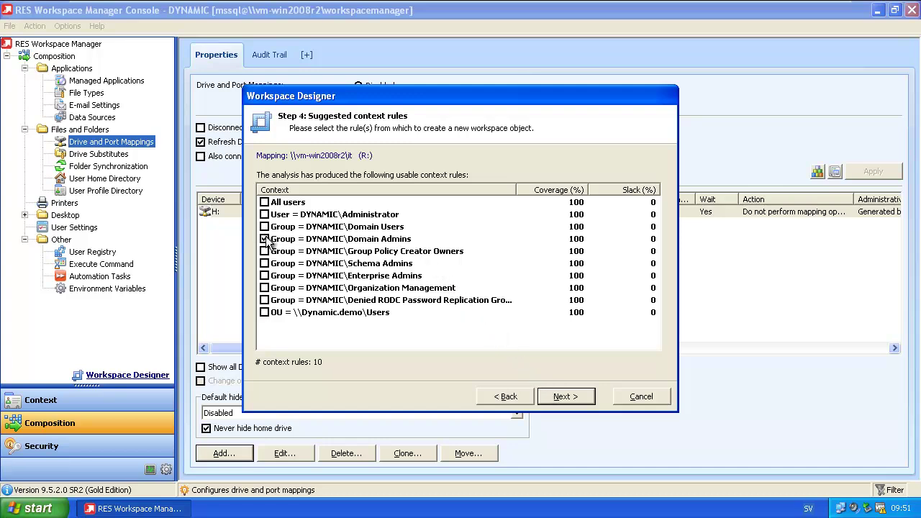
left_click(574, 397)
left_click(574, 396)
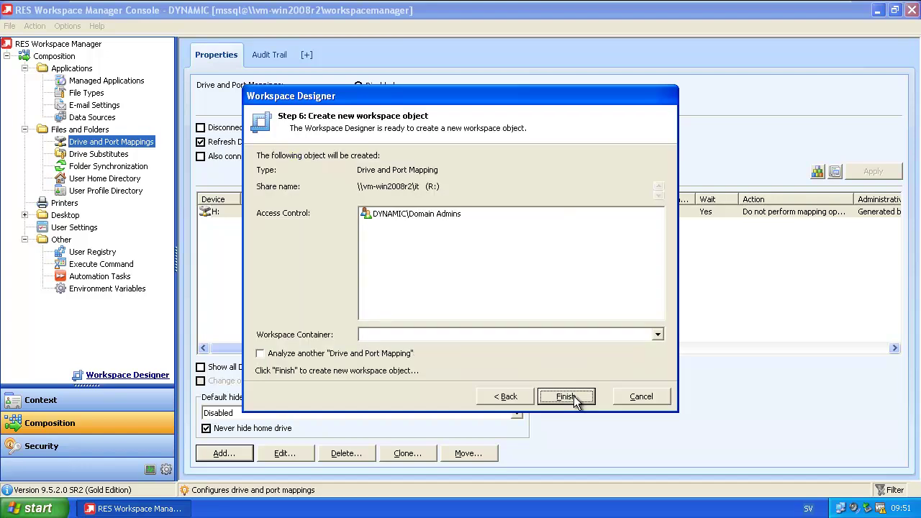
left_click(565, 396)
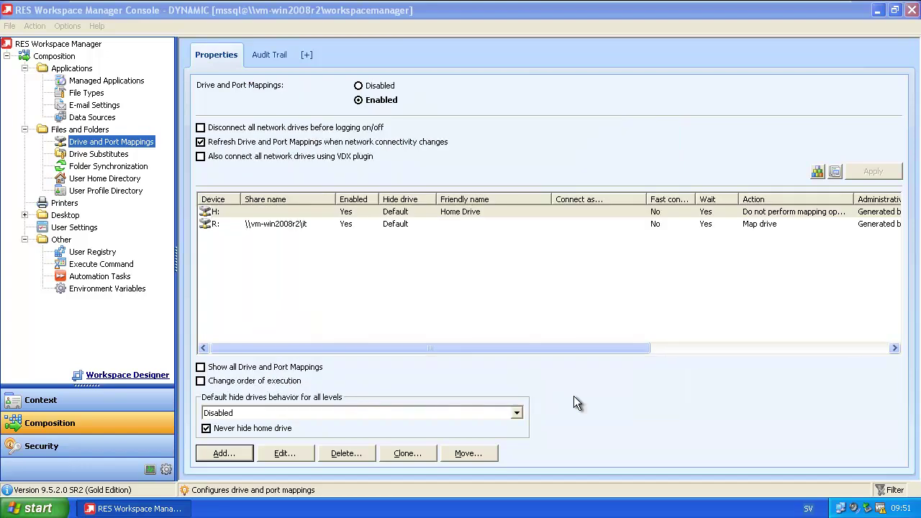
left_click(282, 223)
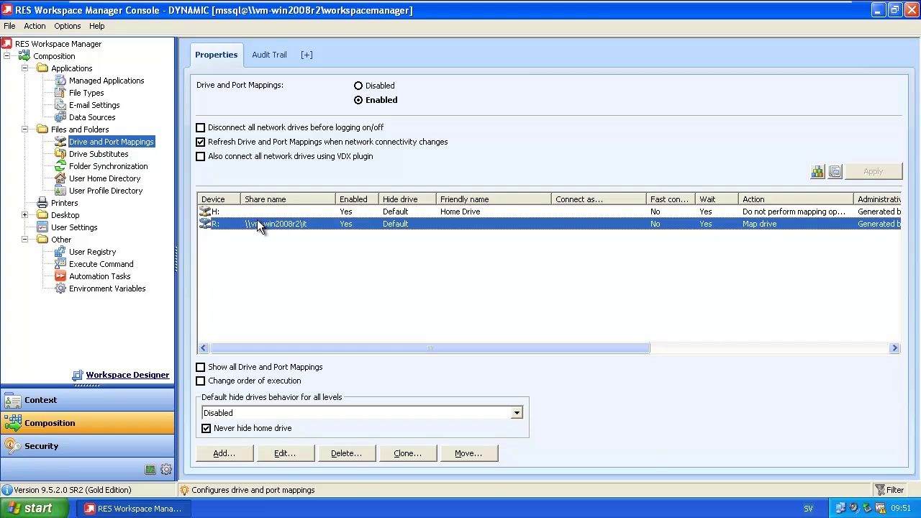
left_click(64, 204)
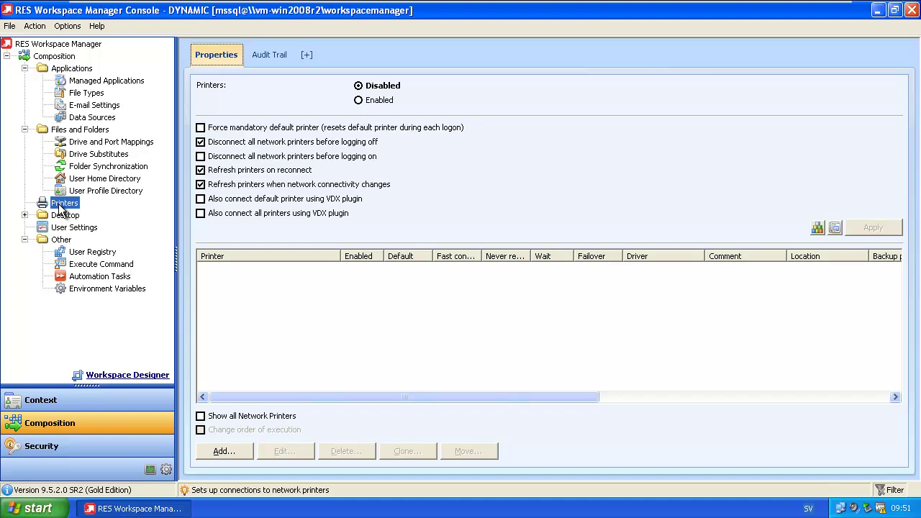
Enable printer management on the Printers page and apply the setting
left_click(224, 453)
left_click(639, 426)
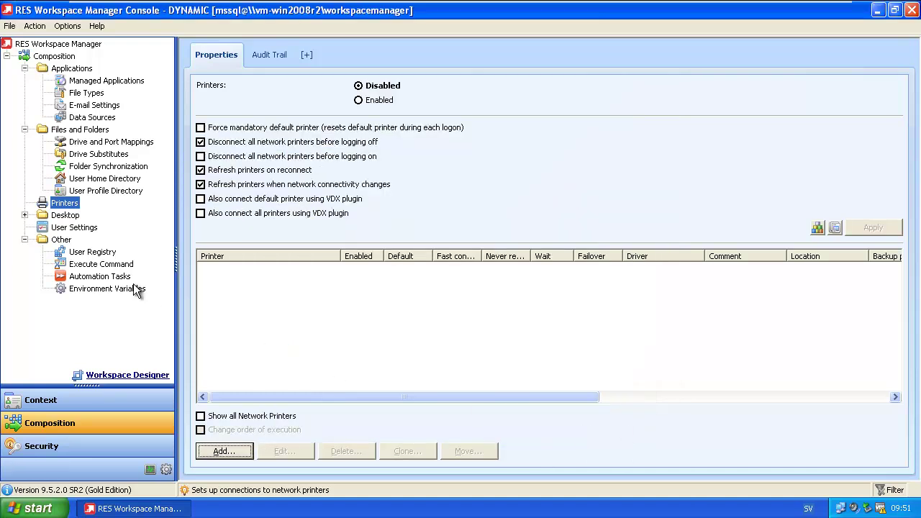
left_click(62, 205)
left_click(358, 100)
left_click(874, 227)
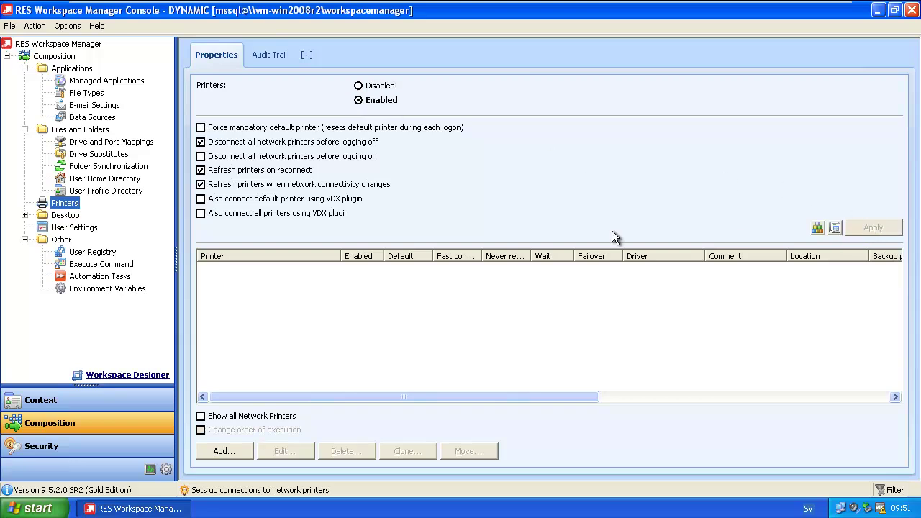
Start Workspace Designer for printers using the VM-XP desktop sample file
left_click(128, 374)
left_click(564, 397)
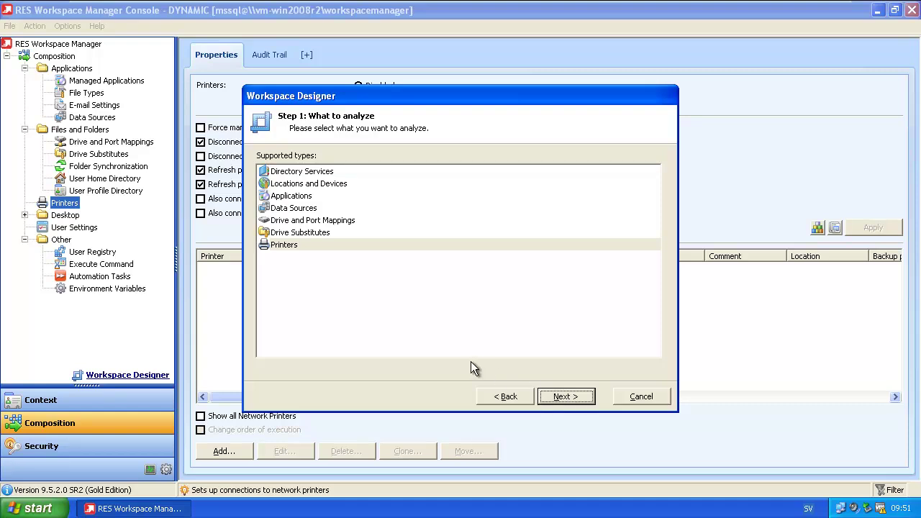
left_click(580, 396)
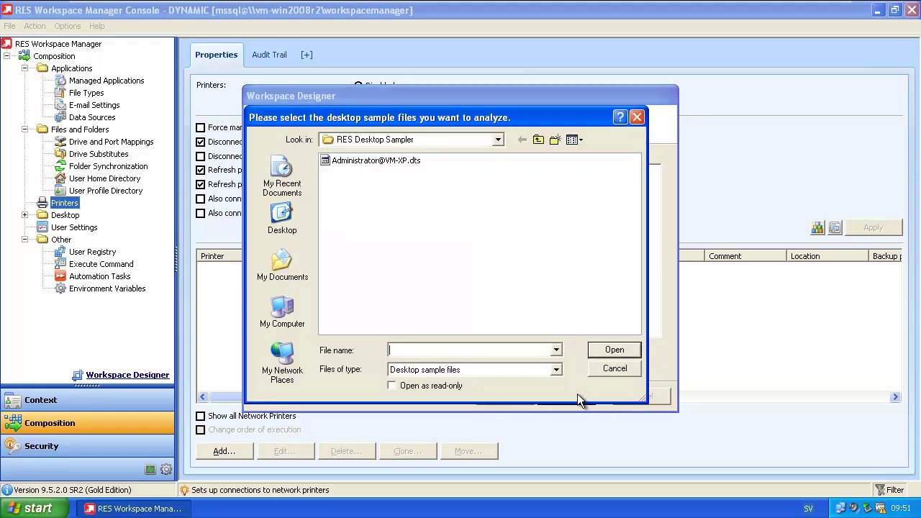
double_click(401, 159)
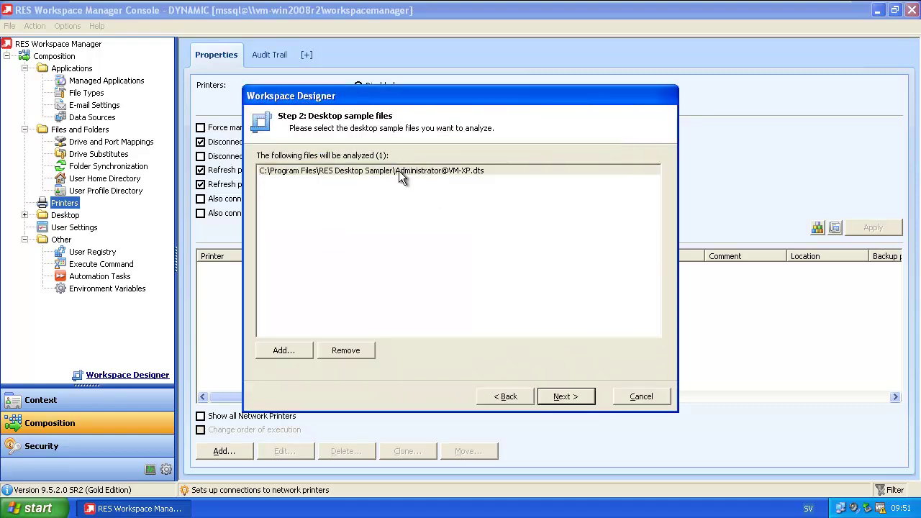
Create the \\VM-WIN2008R2\IT Printer connection as default for Domain Admins
left_click(553, 398)
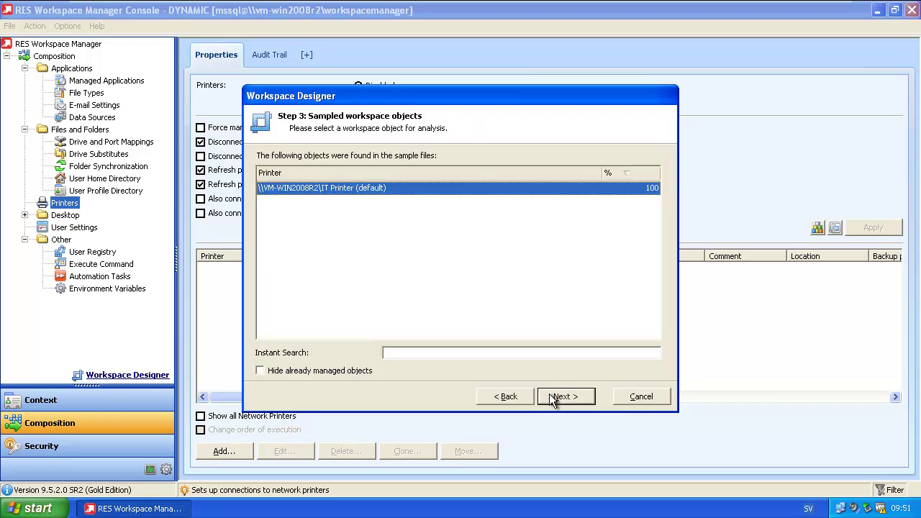
left_click(553, 398)
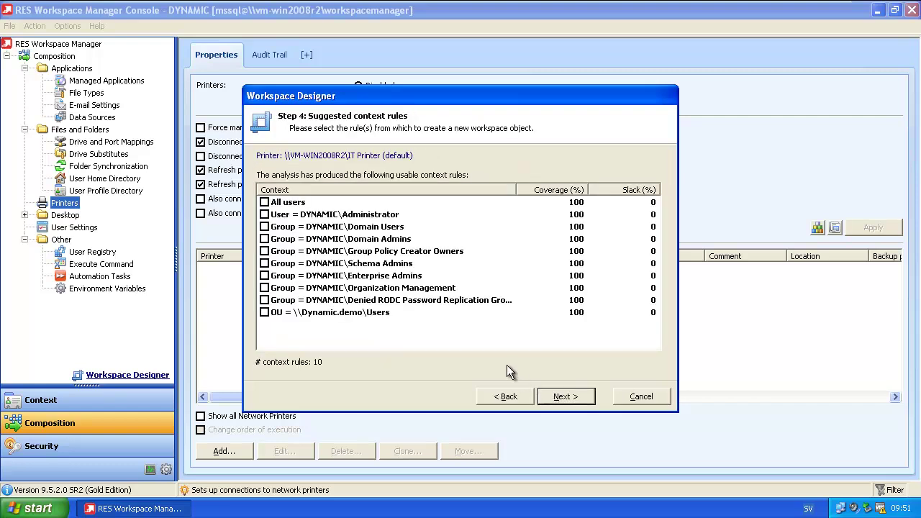
left_click(568, 400)
left_click(566, 396)
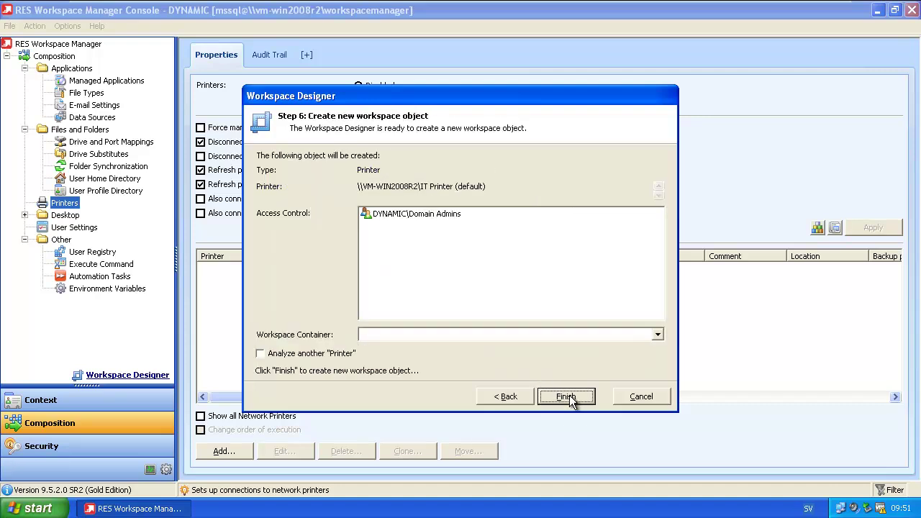
left_click(566, 396)
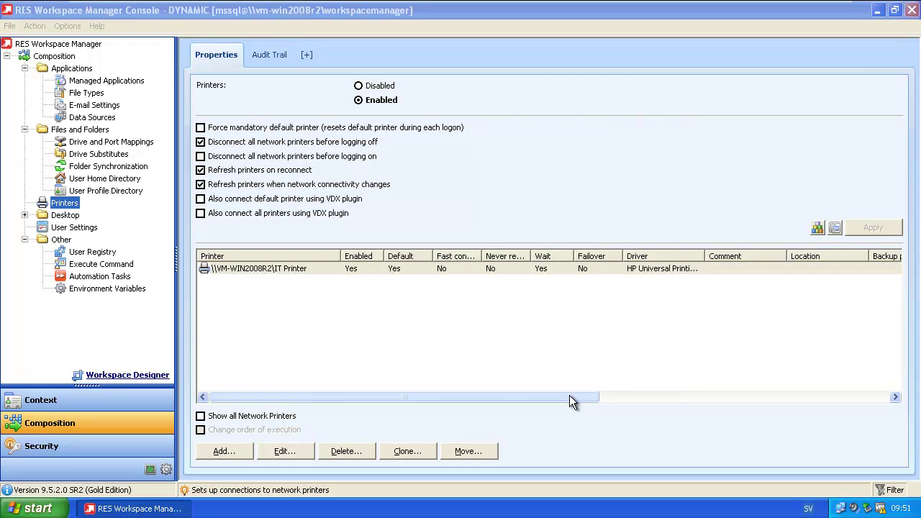
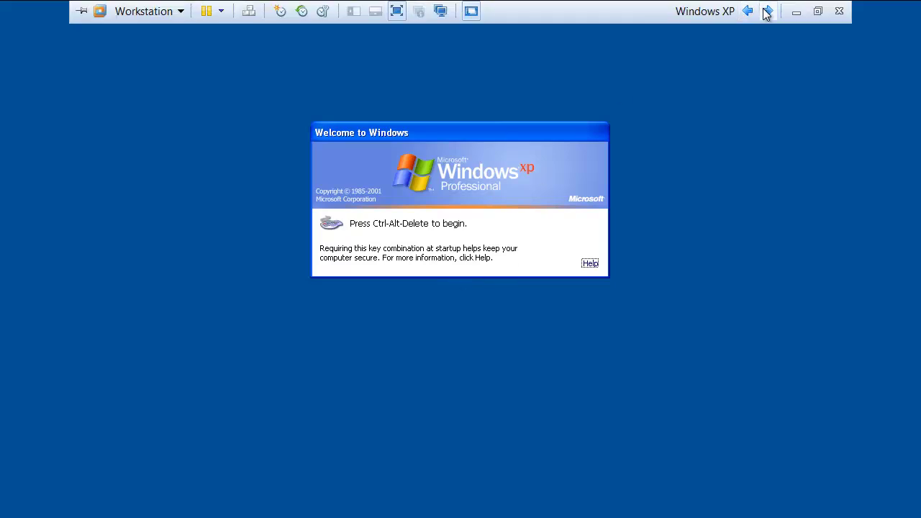
Switch from the Windows XP virtual machine to the Windows 7 virtual machine
left_click(768, 11)
Log on to Windows 7 as the domain administrator with the administrator password
key("ctrl+alt+Insert")
type("***")
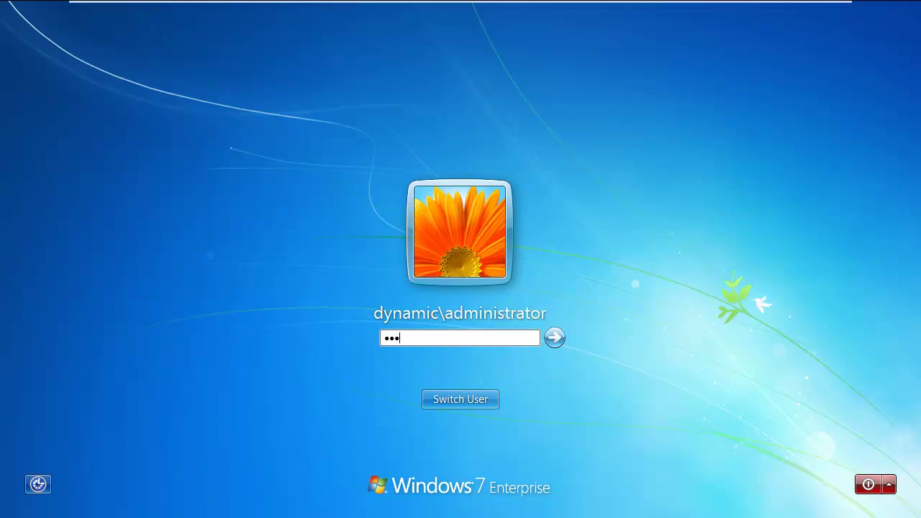
key("Return")
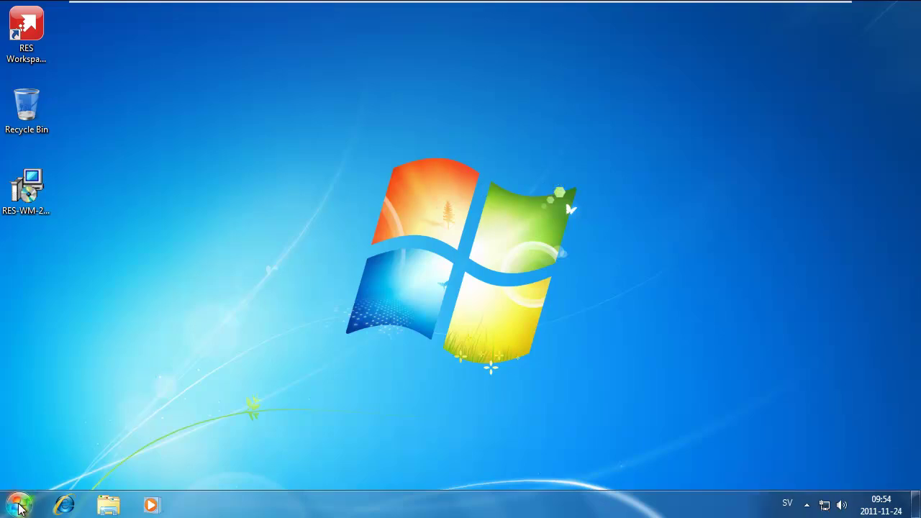
Check Computer for mapped drives H: and R:, then select IT Printer in Devices and Printers
left_click(104, 507)
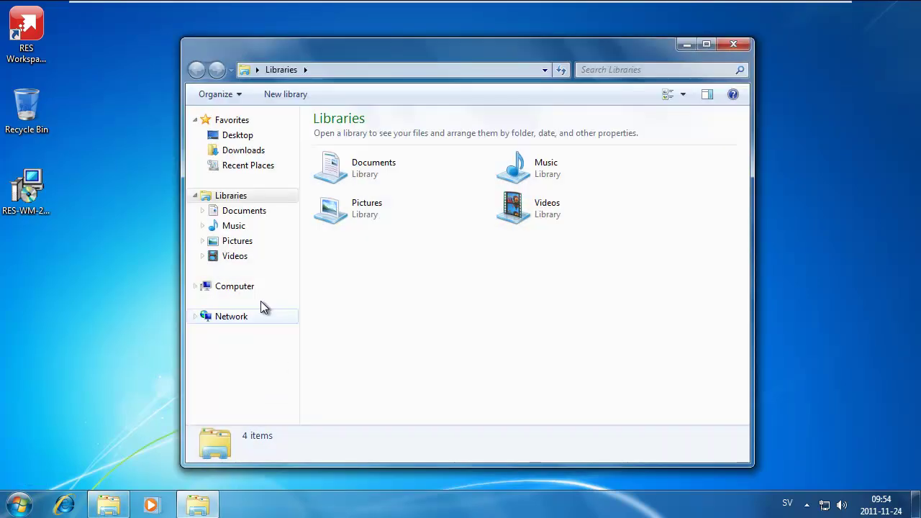
left_click(236, 288)
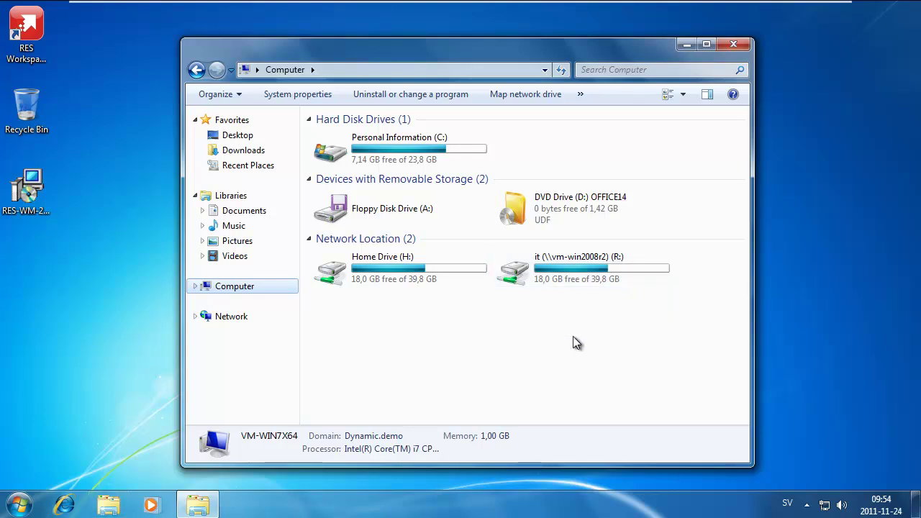
left_click(18, 506)
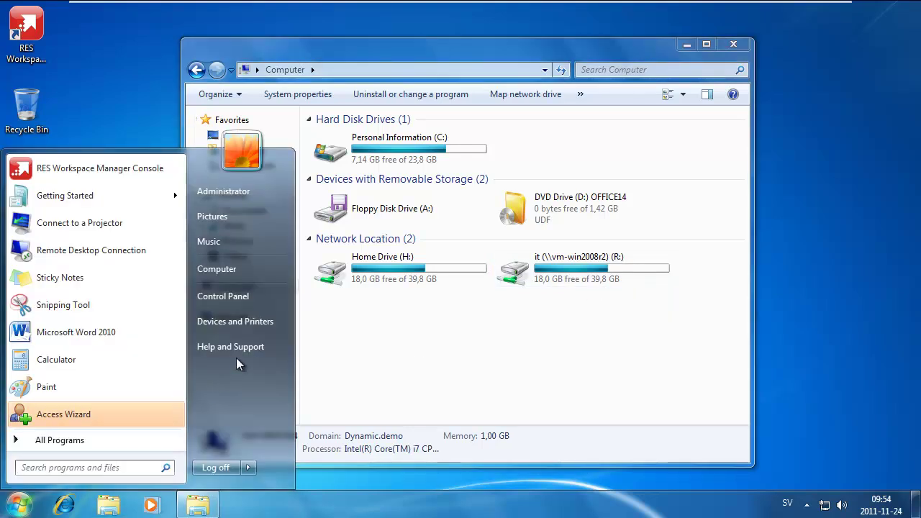
left_click(254, 321)
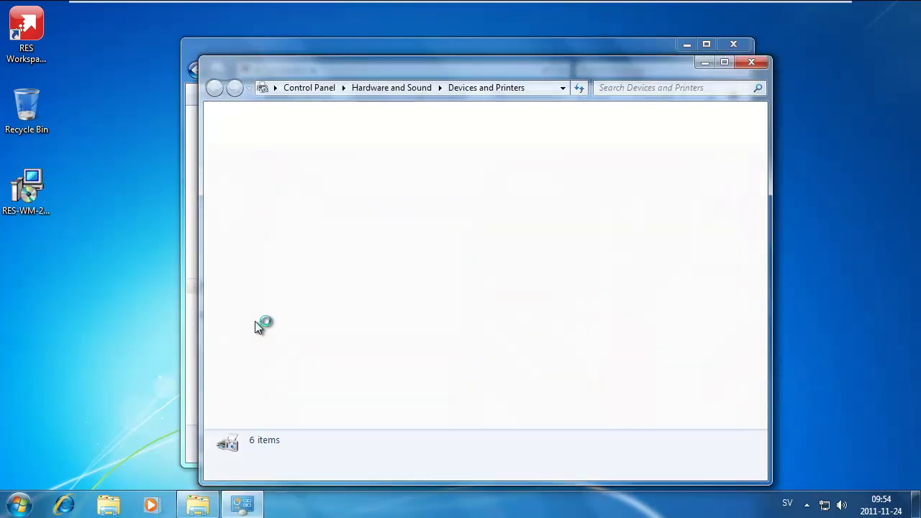
left_click(325, 331)
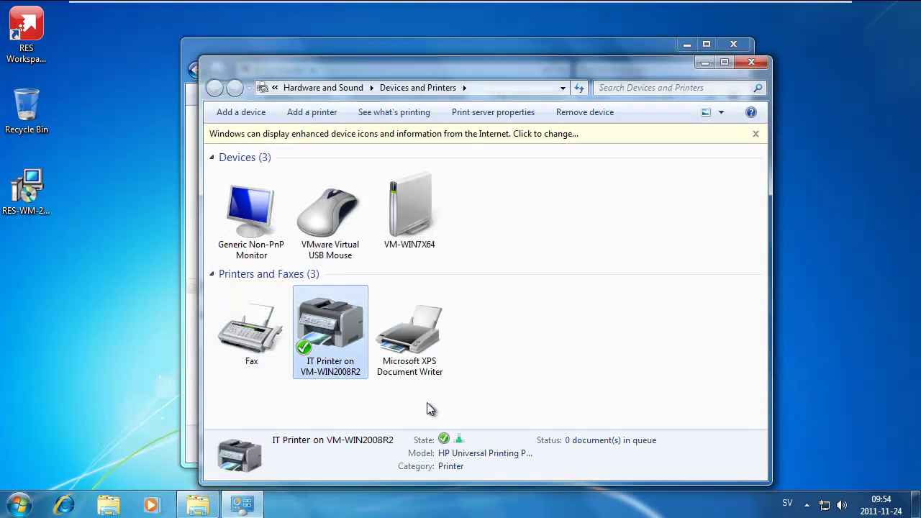